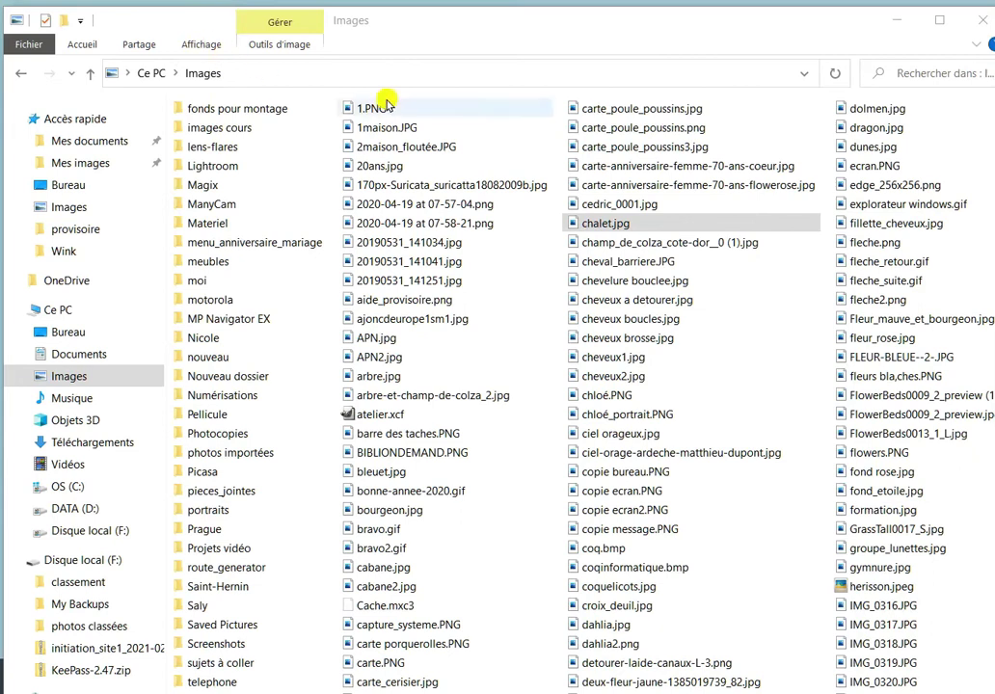
Step: Browse the Images folder as large icons and switch it back to the list layout
left_click(198, 53)
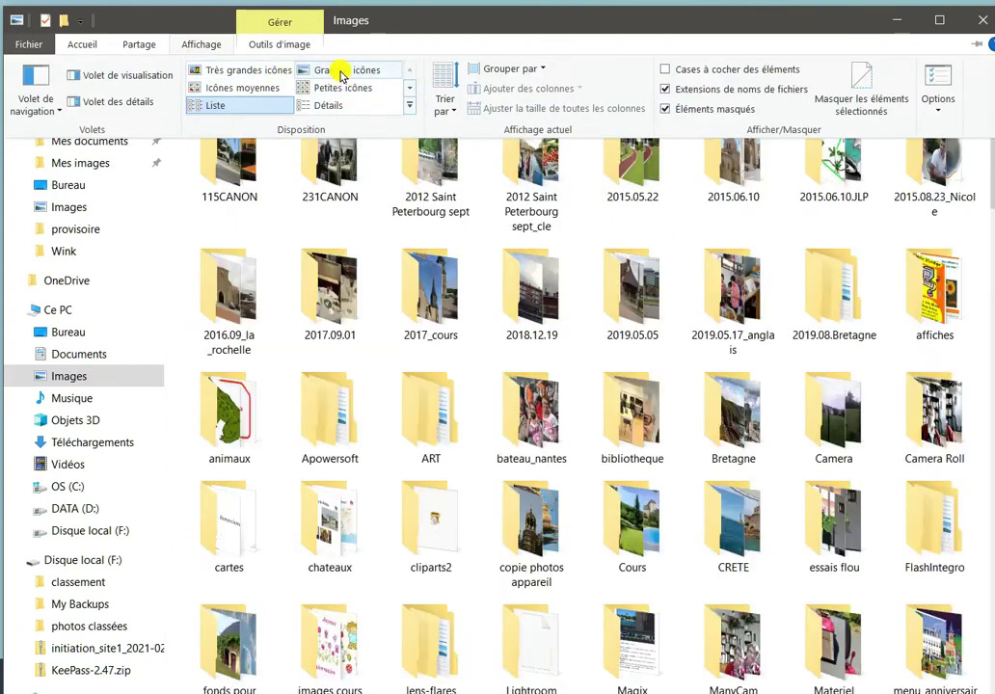
left_click(342, 73)
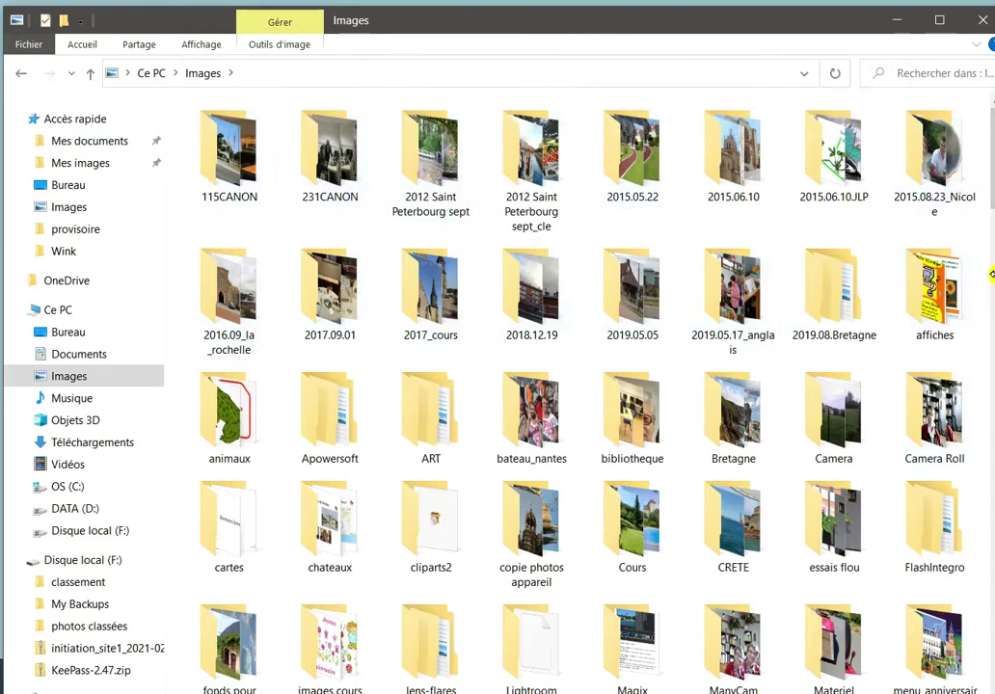
left_click_drag(990, 164, 990, 267)
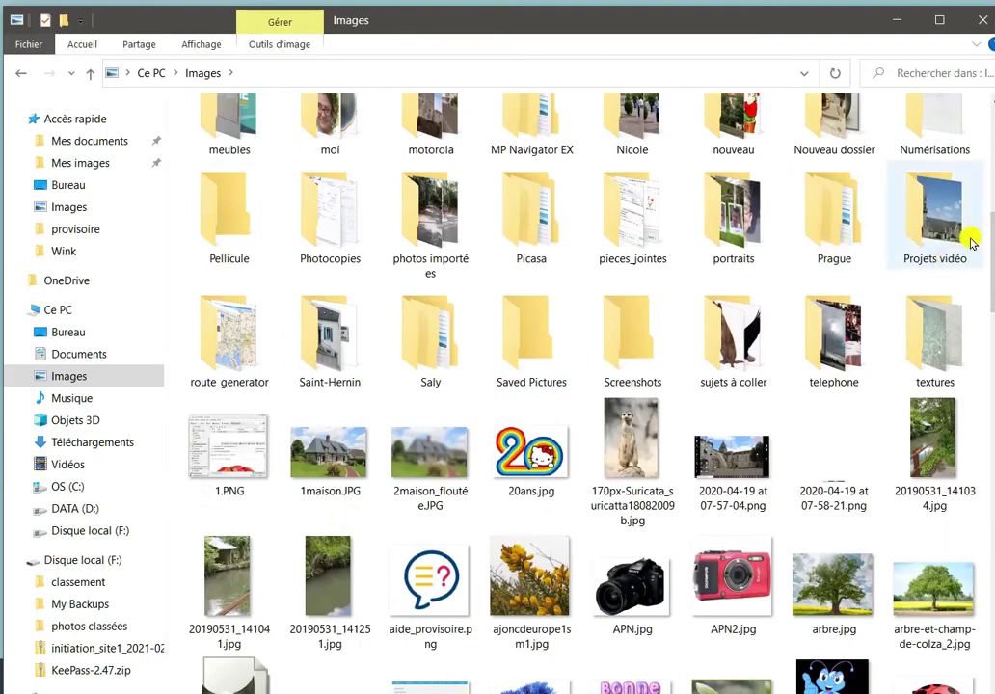
scroll(988, 241, "down", 2)
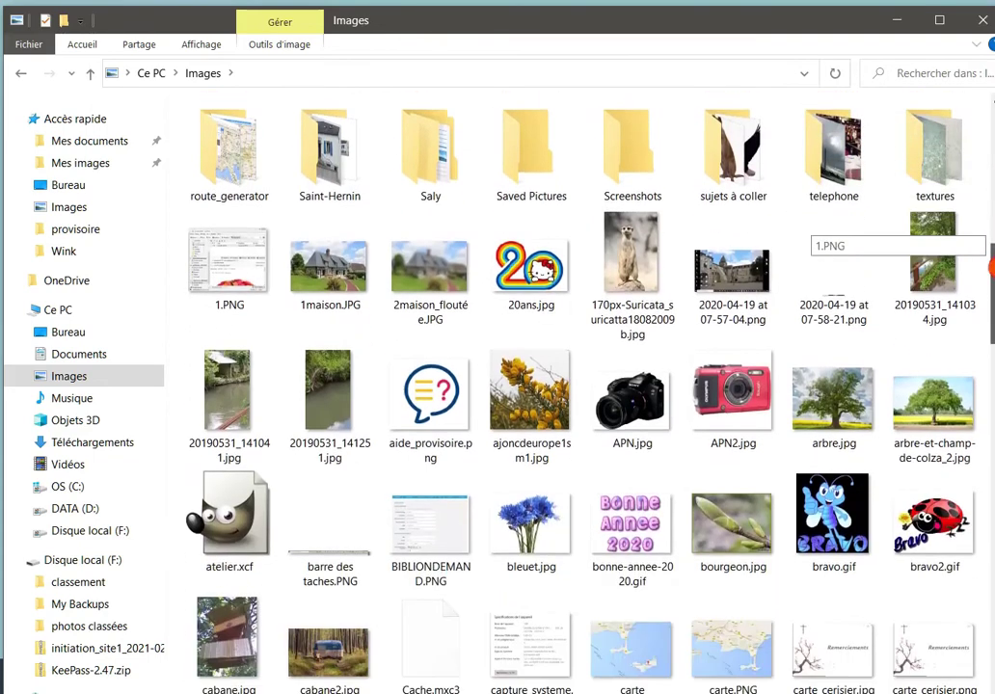
scroll(990, 272, "down", 3)
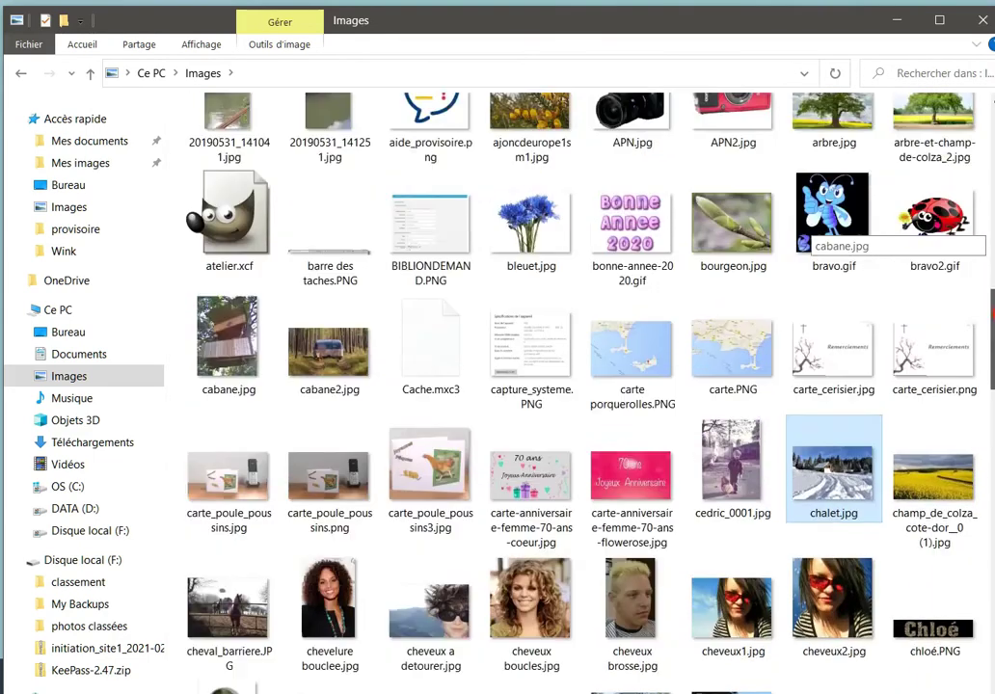
scroll(987, 246, "up", 5)
scroll(988, 251, "down", 1)
scroll(987, 236, "up", 2)
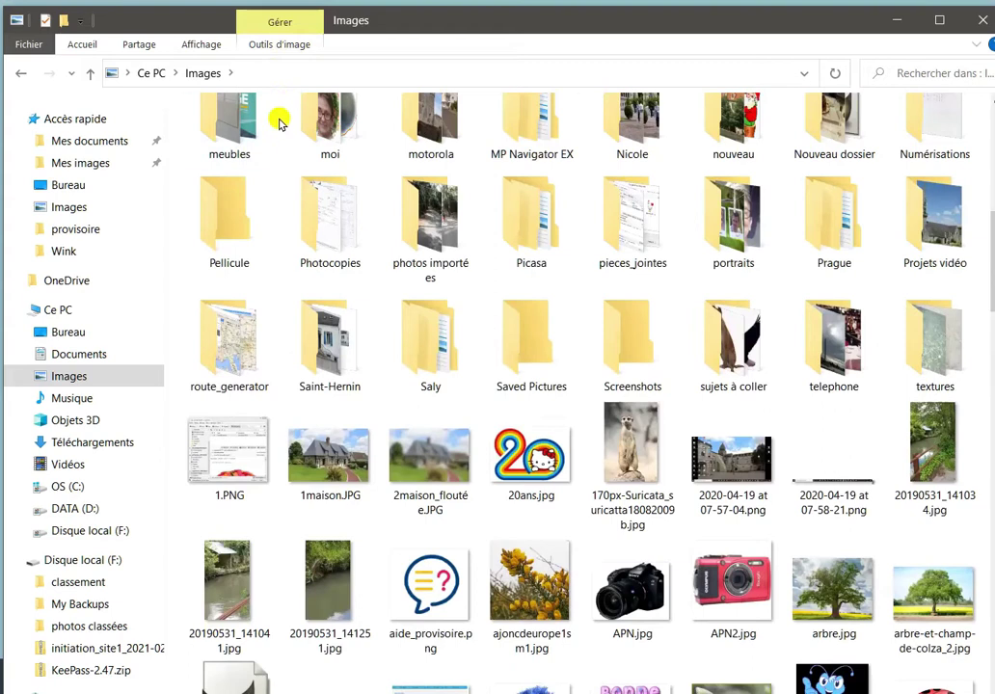
left_click(205, 45)
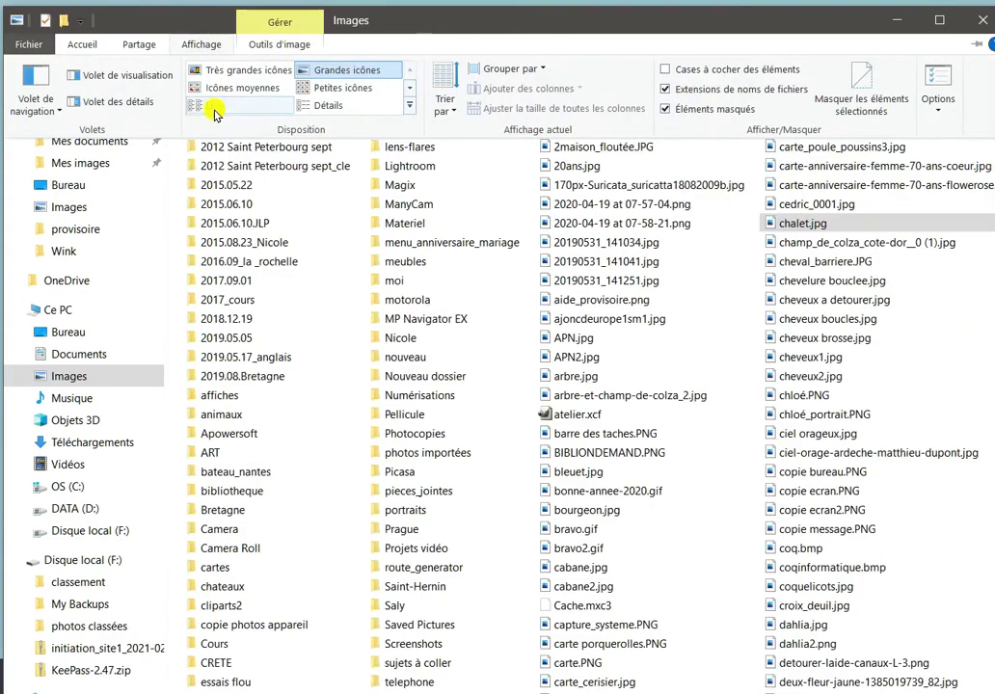
left_click(214, 113)
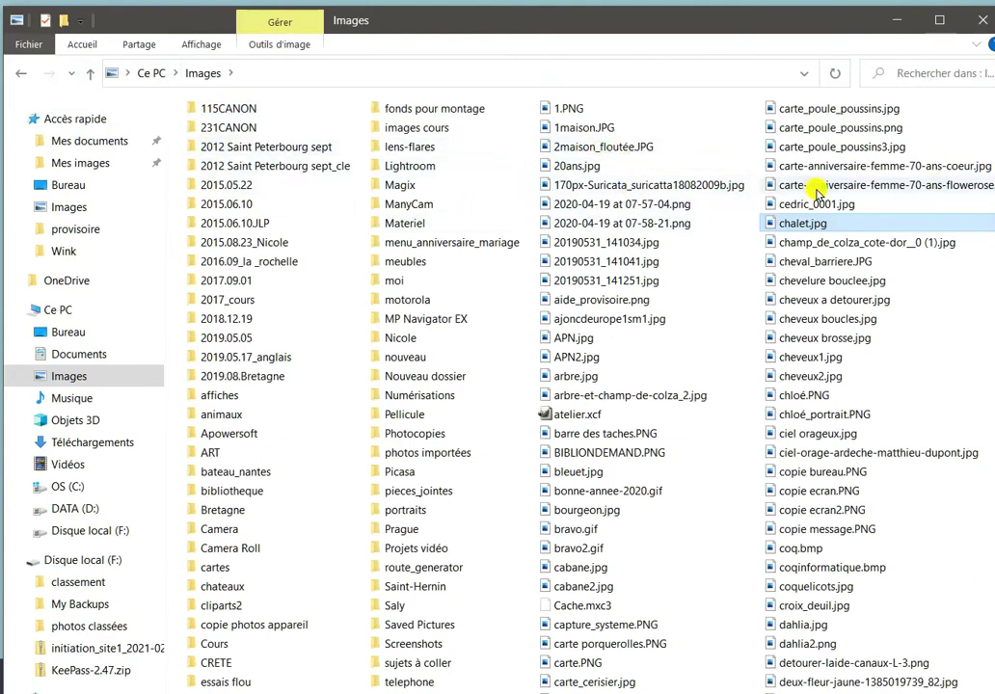
Step: Open chalet.jpg from the Images folder to view the photo and close the viewer
mouse_move(816, 226)
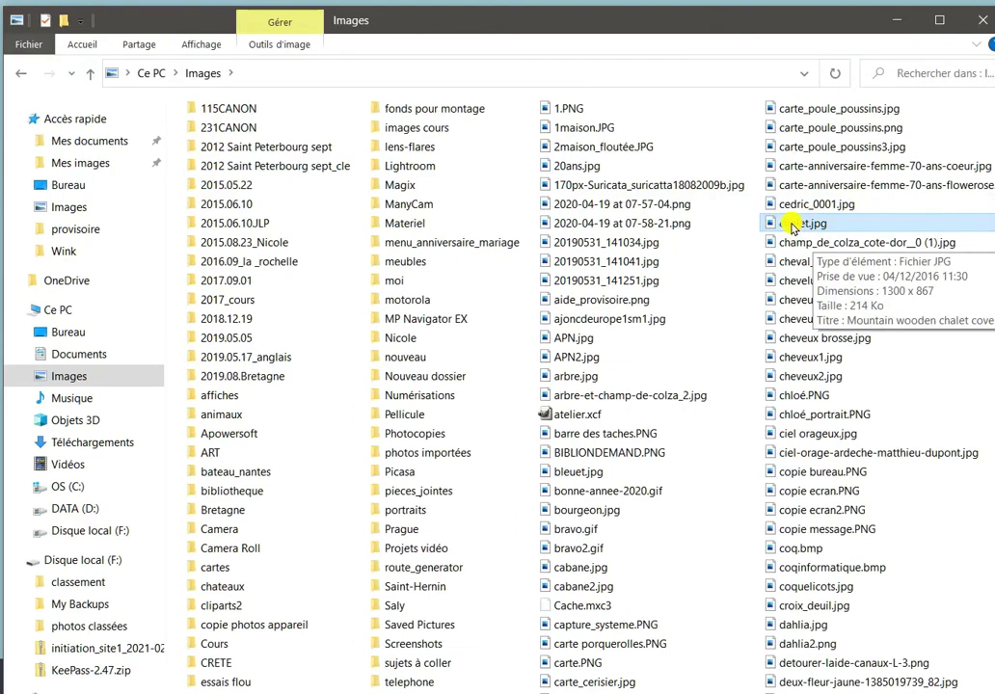
double_click(793, 226)
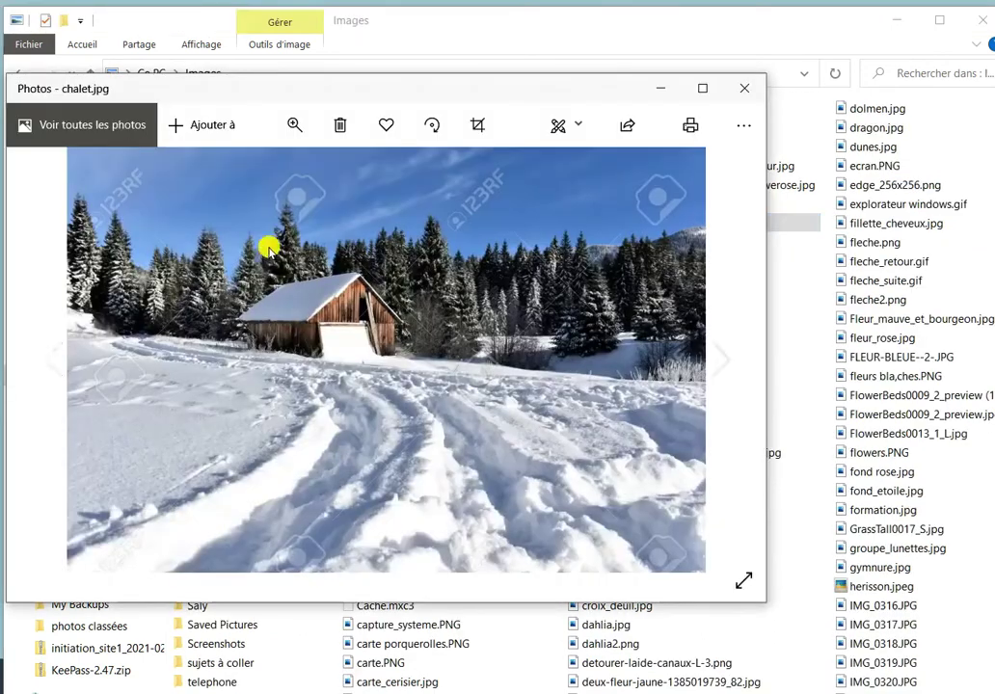
left_click(746, 90)
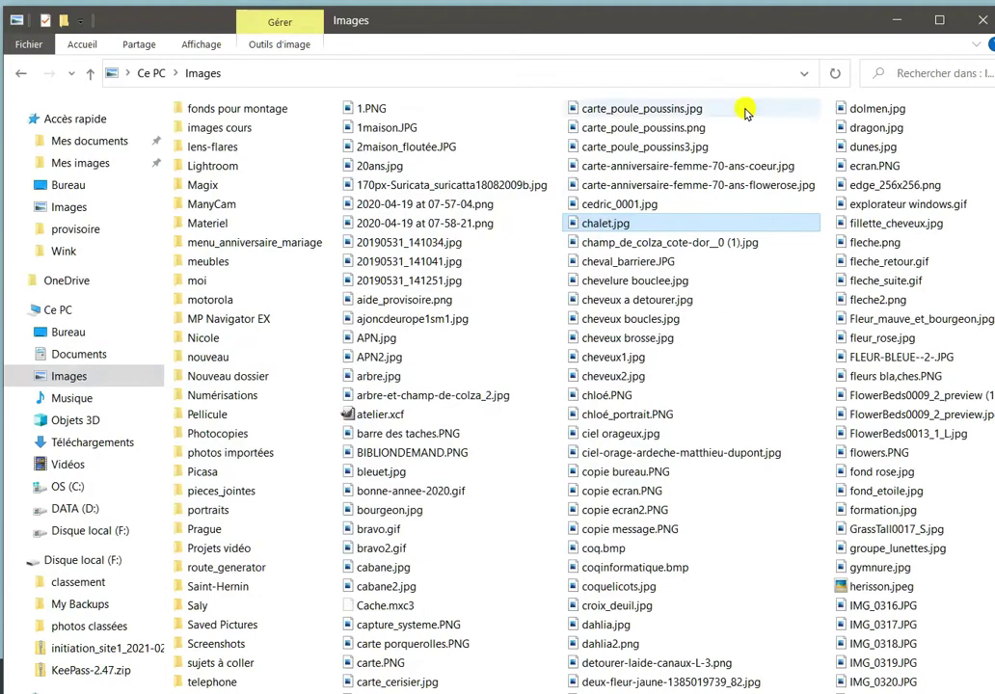
Step: Copy chalet.jpg from the Images folder to the clipboard
mouse_move(621, 225)
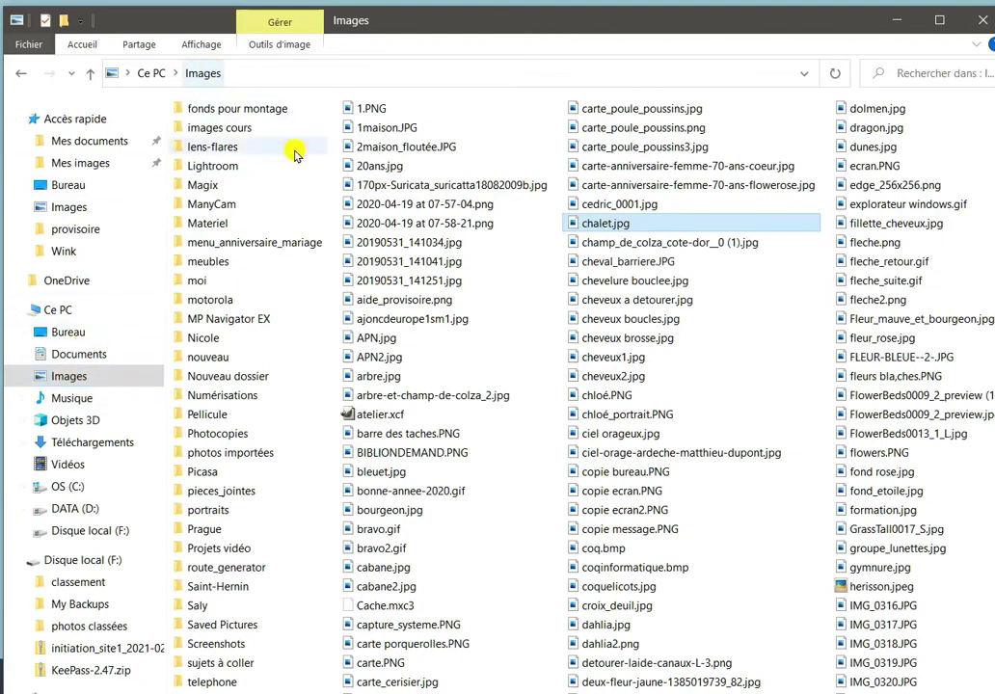
right_click(576, 224)
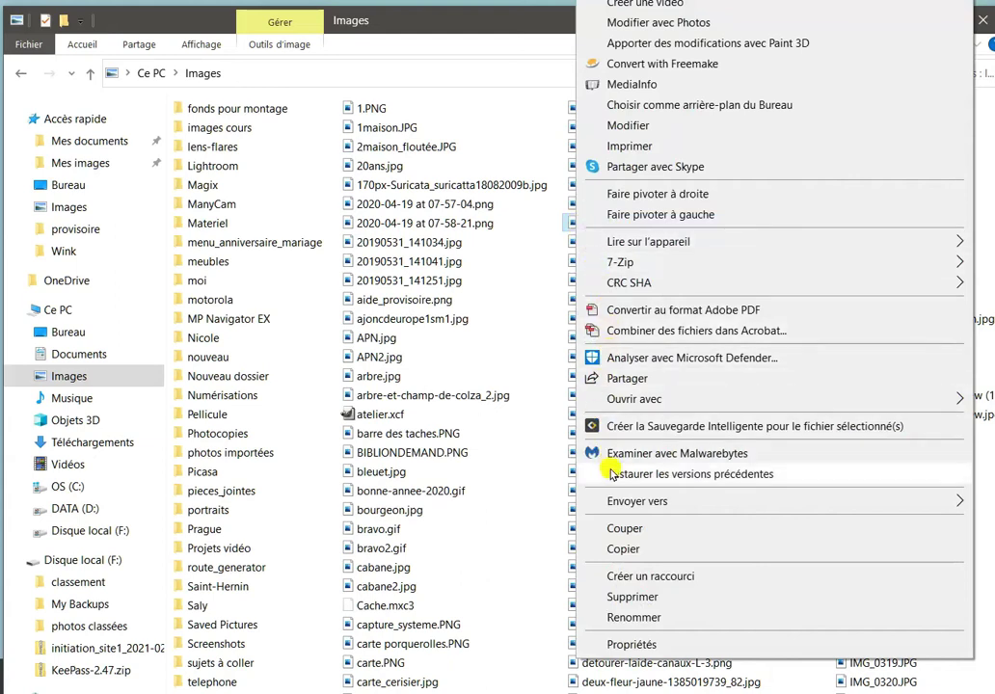
left_click(631, 549)
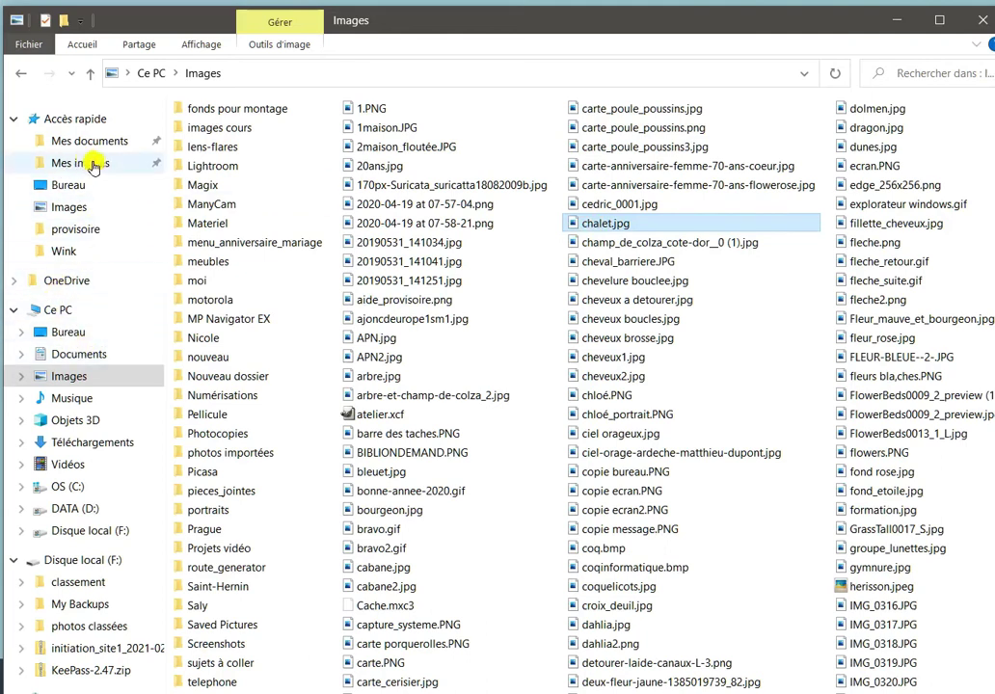
Step: Open the folder Niveau1 located in Documents > 2COURS > 2020.2021 > 2021.03.24
left_click(77, 355)
double_click(216, 119)
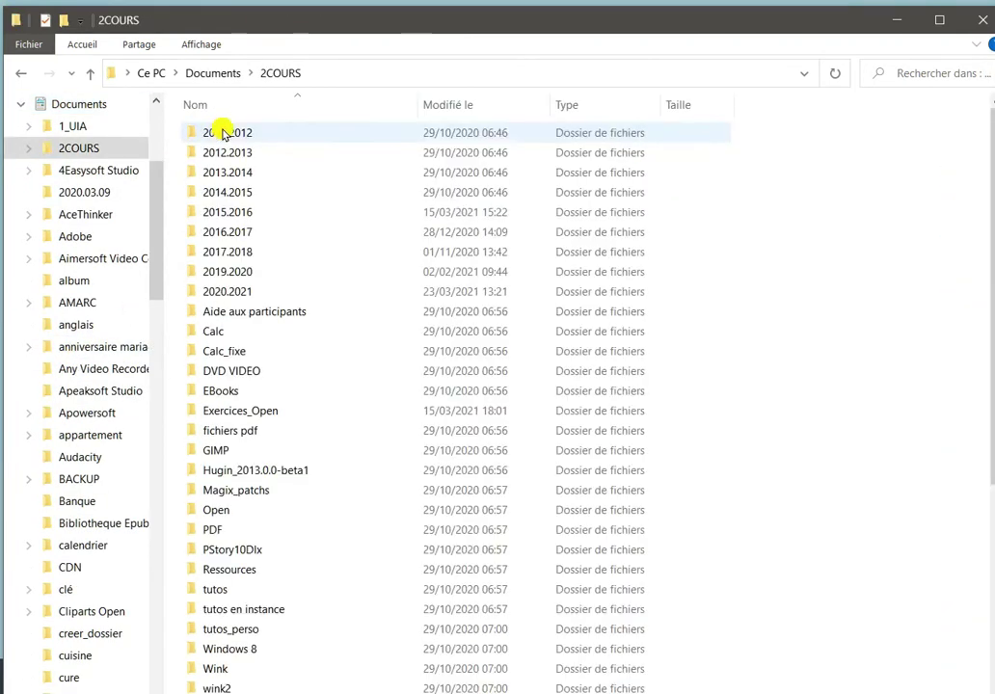
double_click(229, 292)
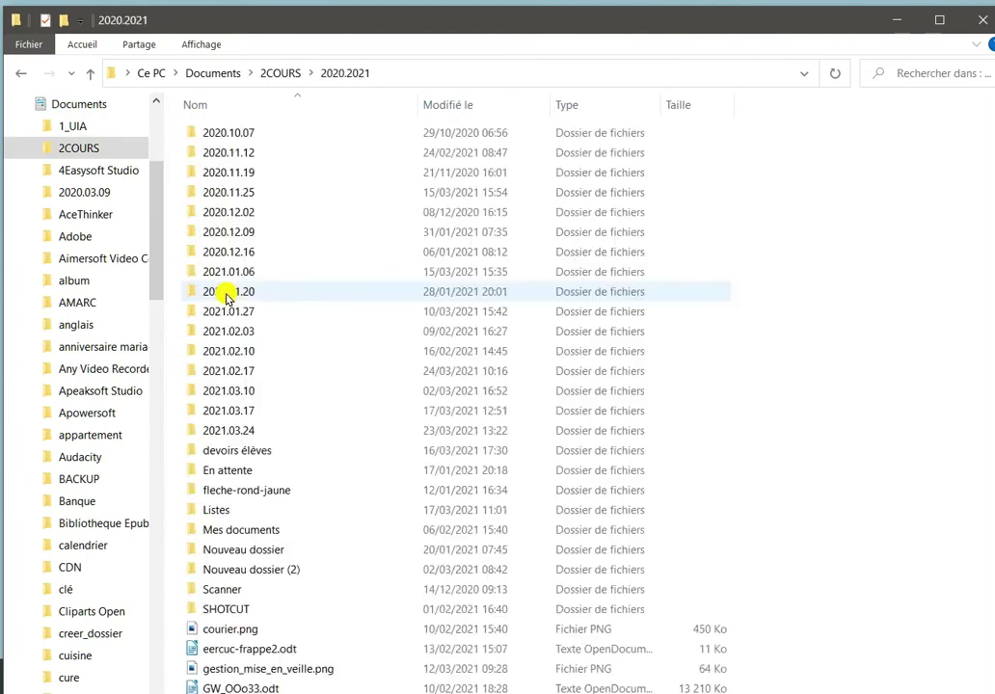
double_click(231, 430)
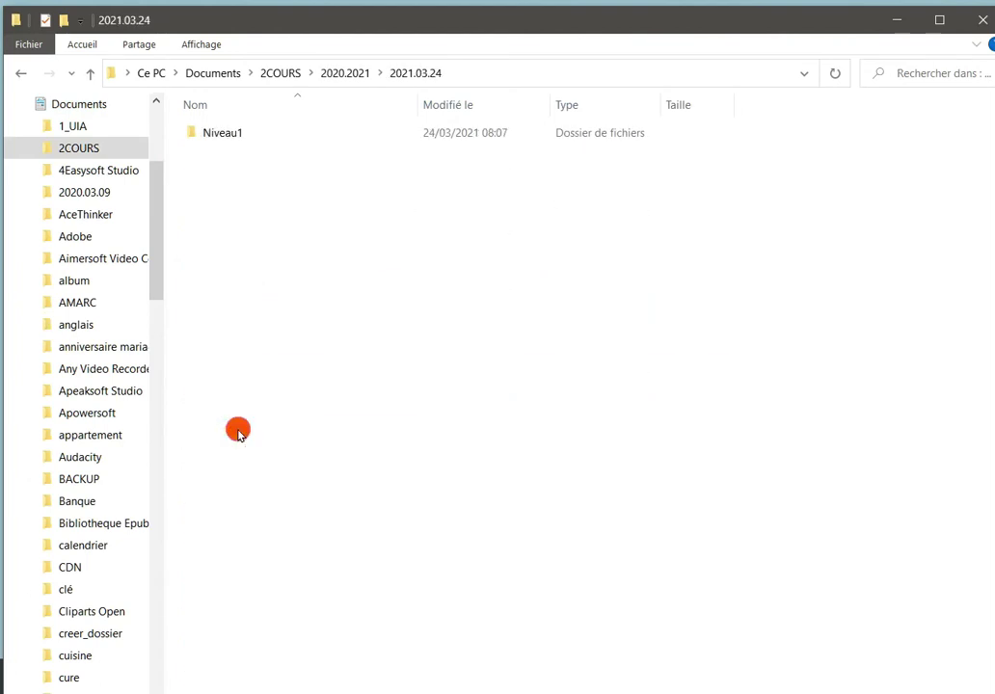
double_click(197, 134)
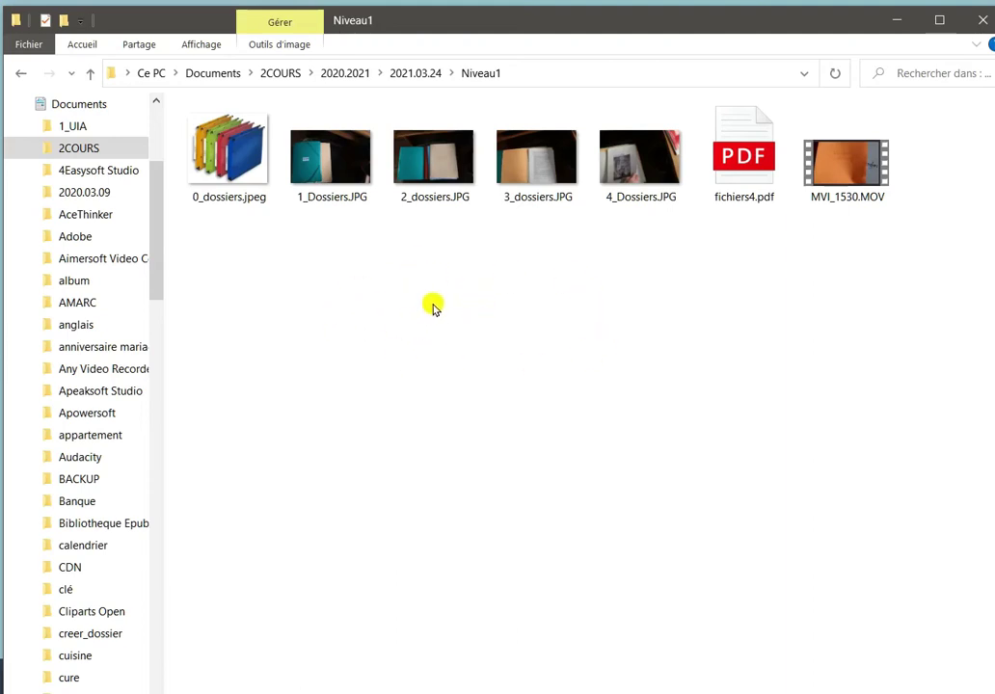
Step: Paste the copied chalet.jpg into the Niveau1 folder
right_click(462, 289)
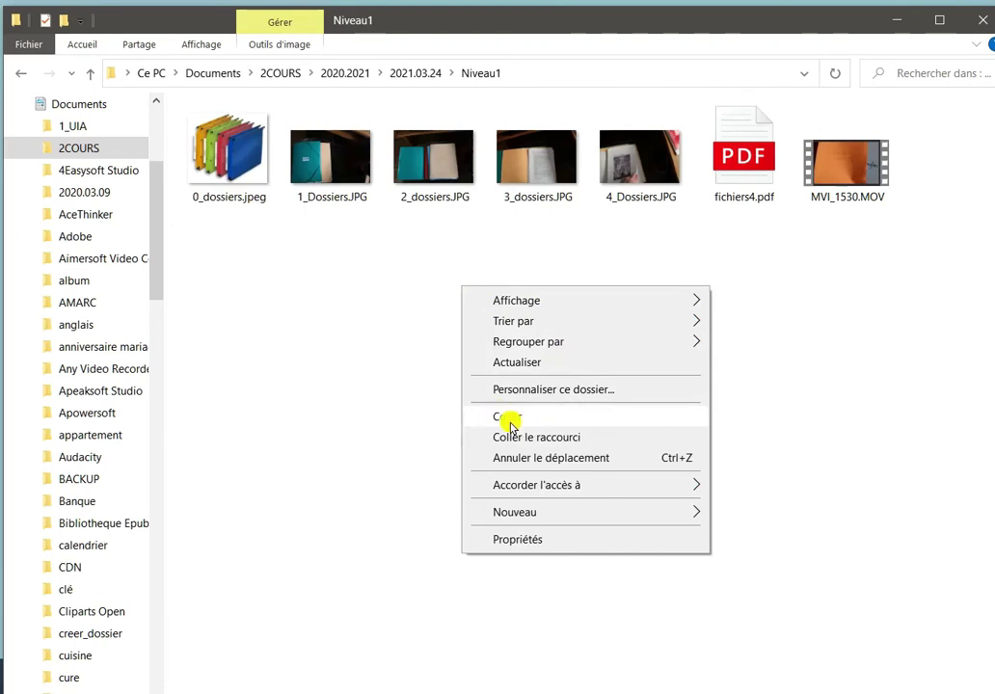
left_click(359, 286)
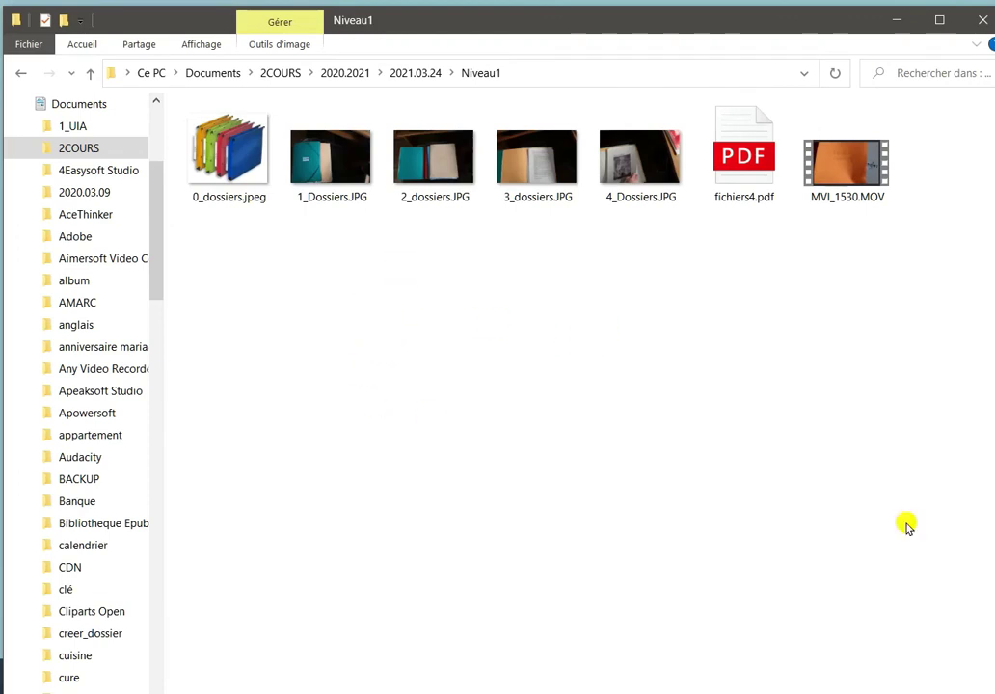
right_click(499, 312)
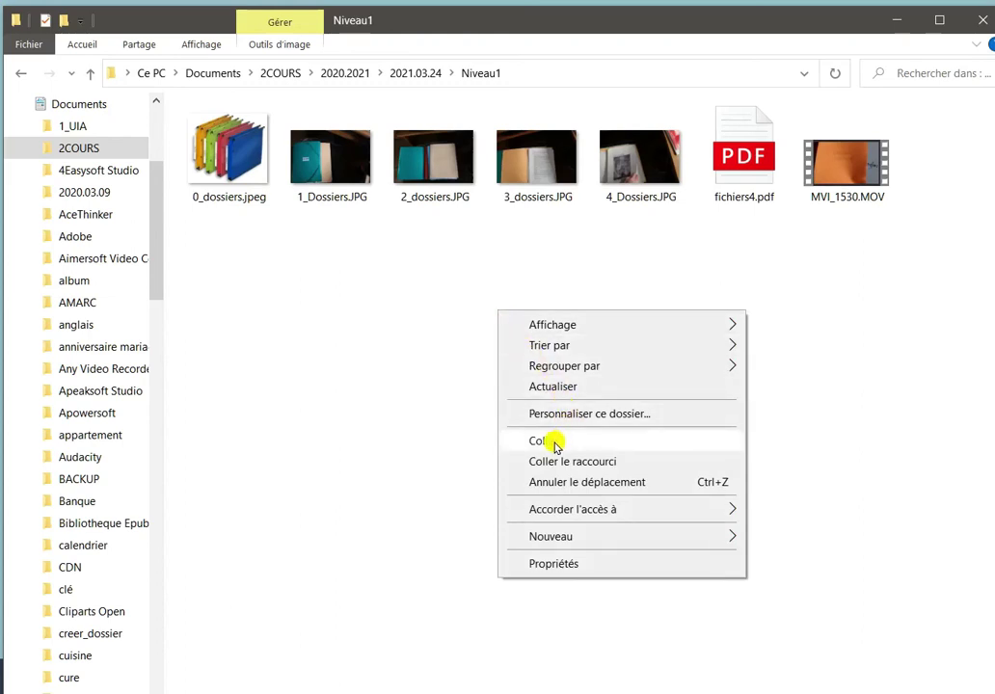
left_click(555, 443)
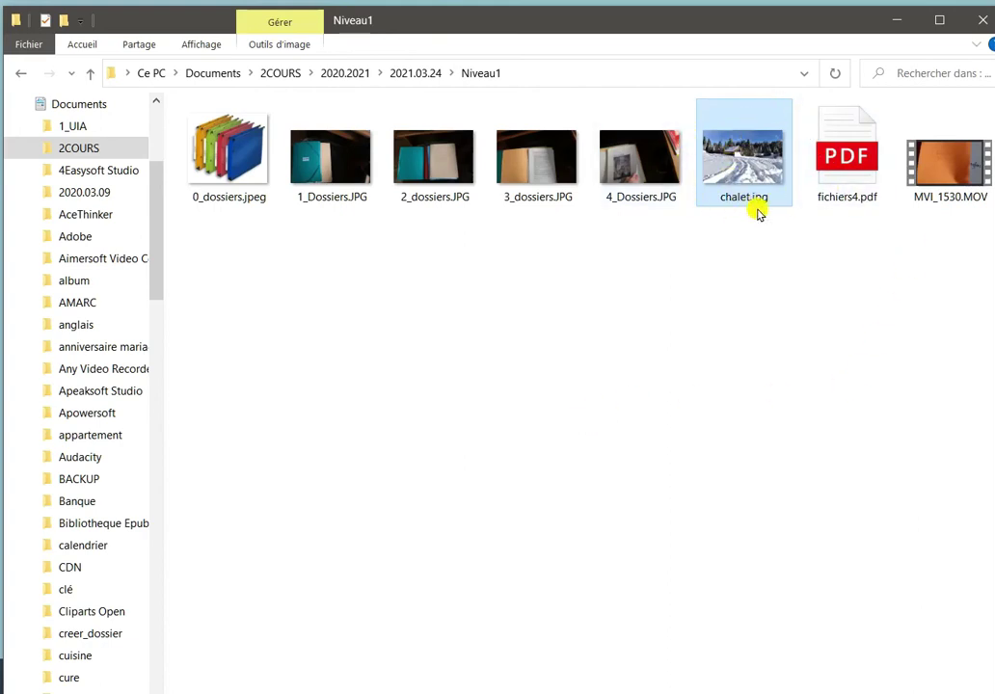
mouse_move(780, 206)
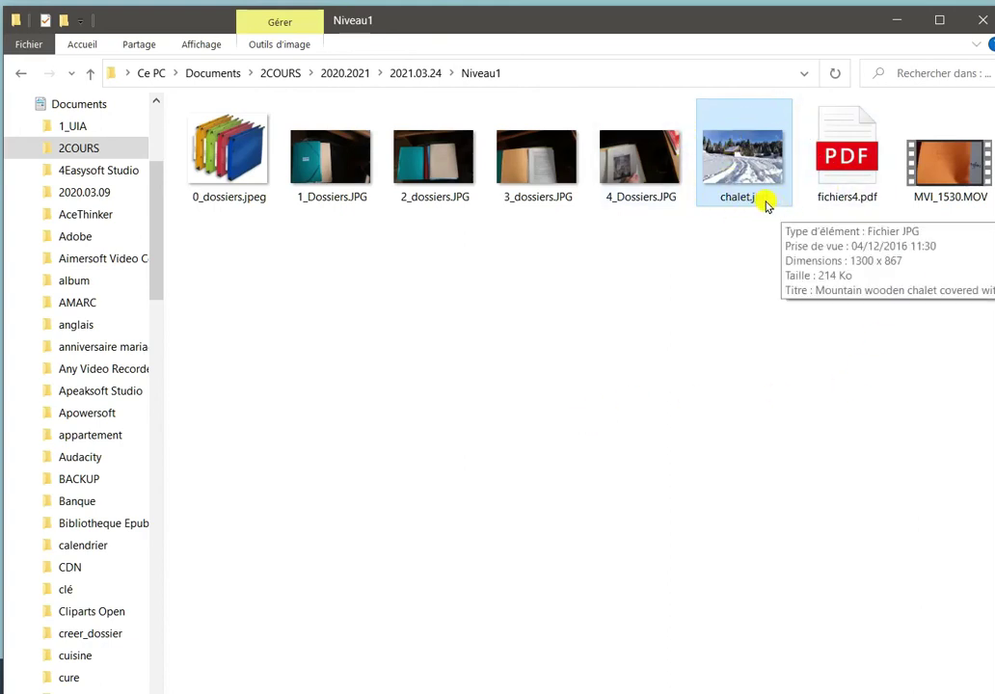
Step: Display the Niveau1 folder's contents in the list layout and select chalet.jpg
left_click(207, 46)
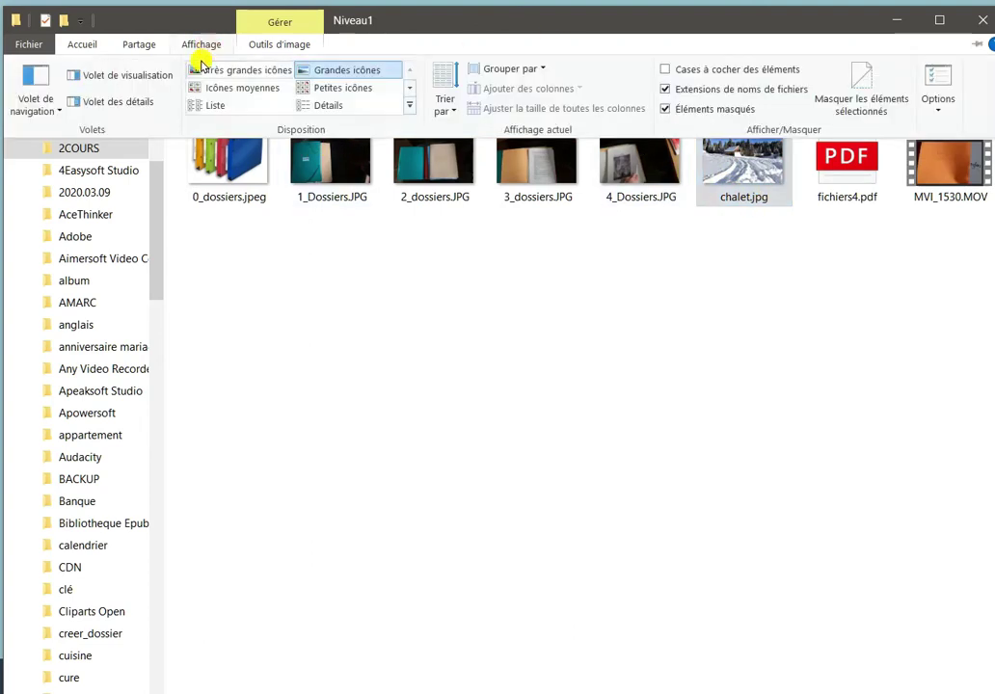
left_click(214, 109)
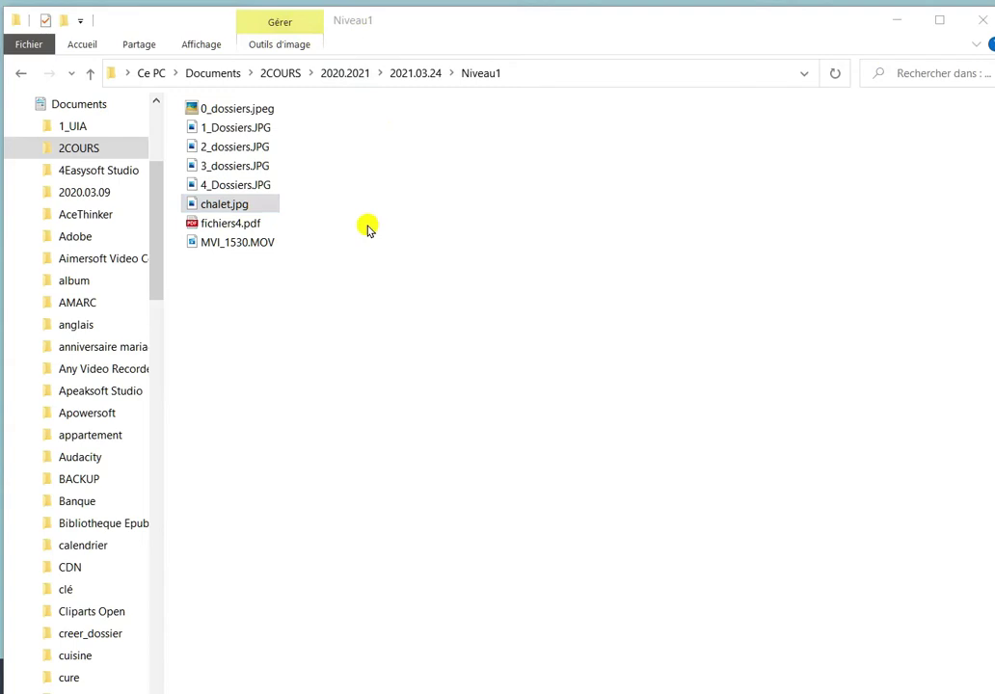
left_click(189, 204)
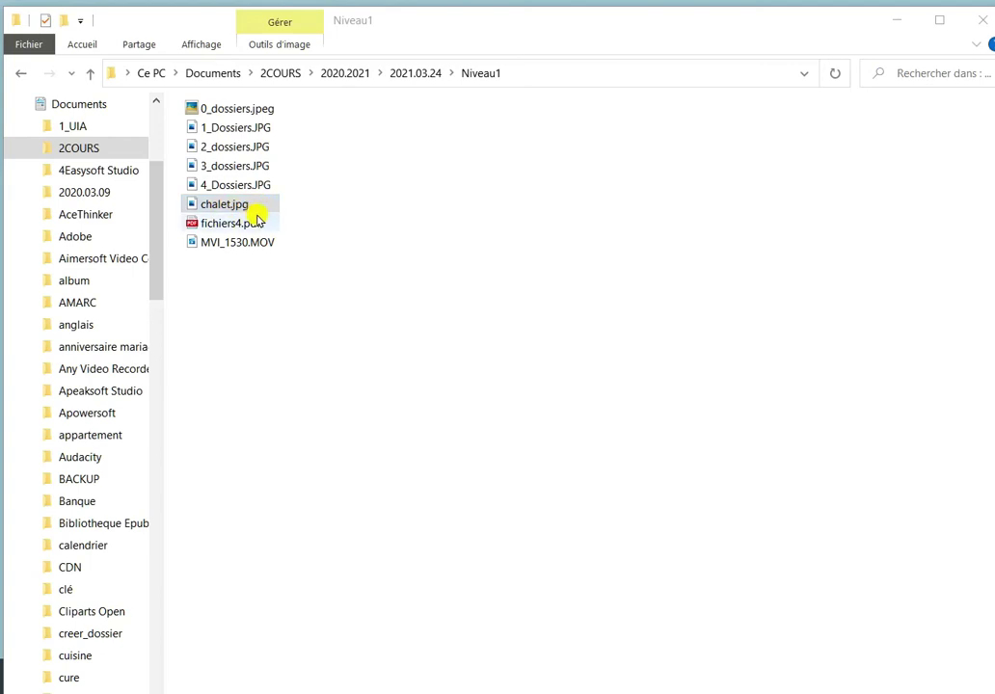
Step: Move the Niveau1 window down to uncover the desktop and paste chalet.jpg onto the desktop
left_click_drag(583, 10, 590, 361)
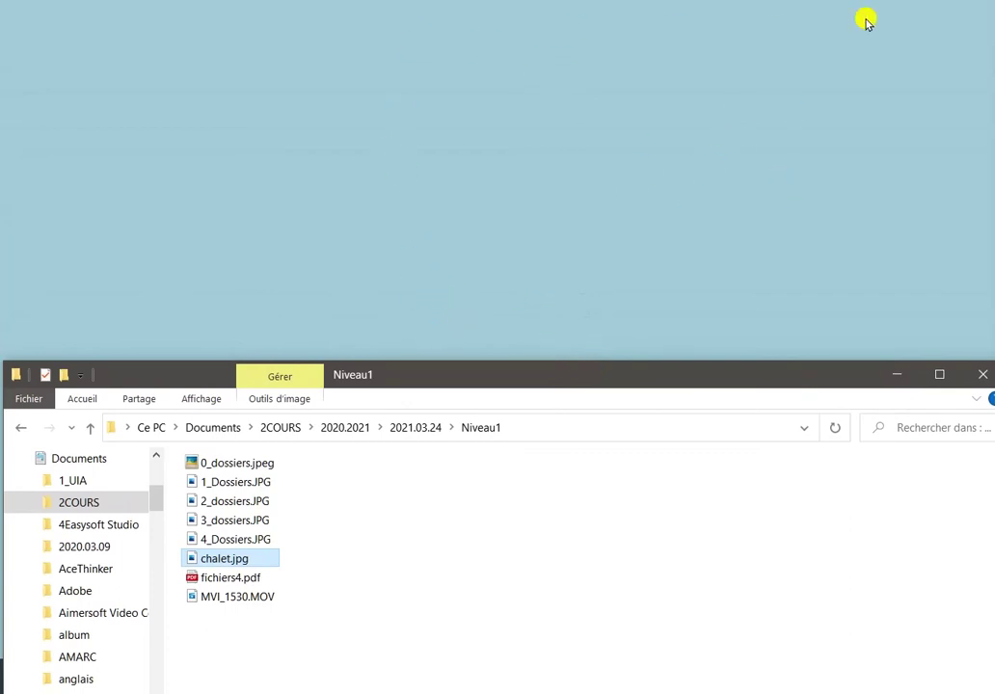
right_click(364, 93)
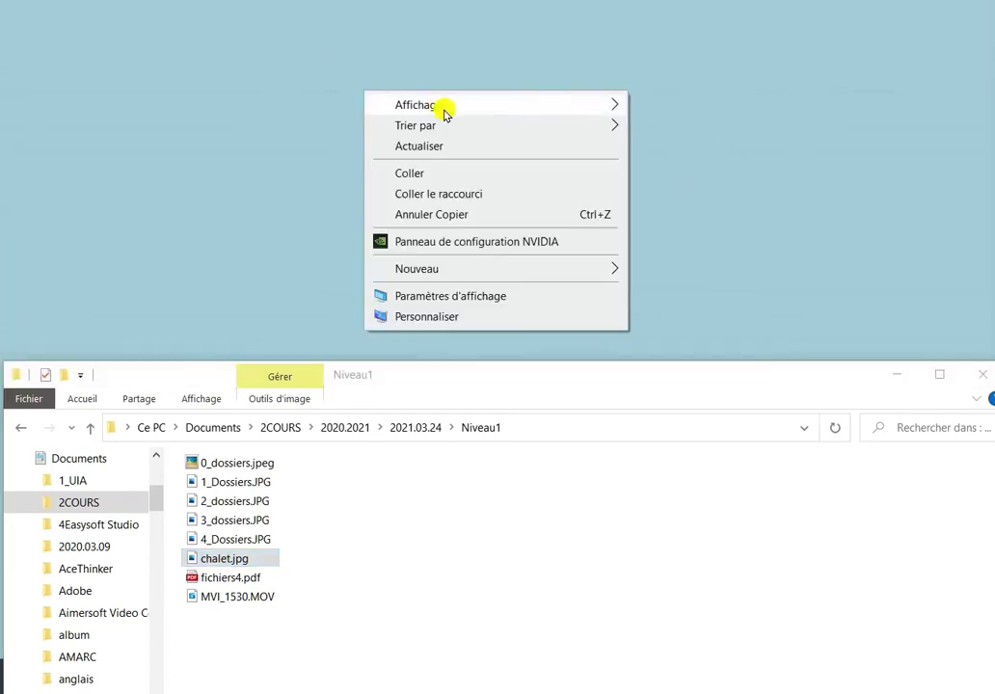
left_click(405, 174)
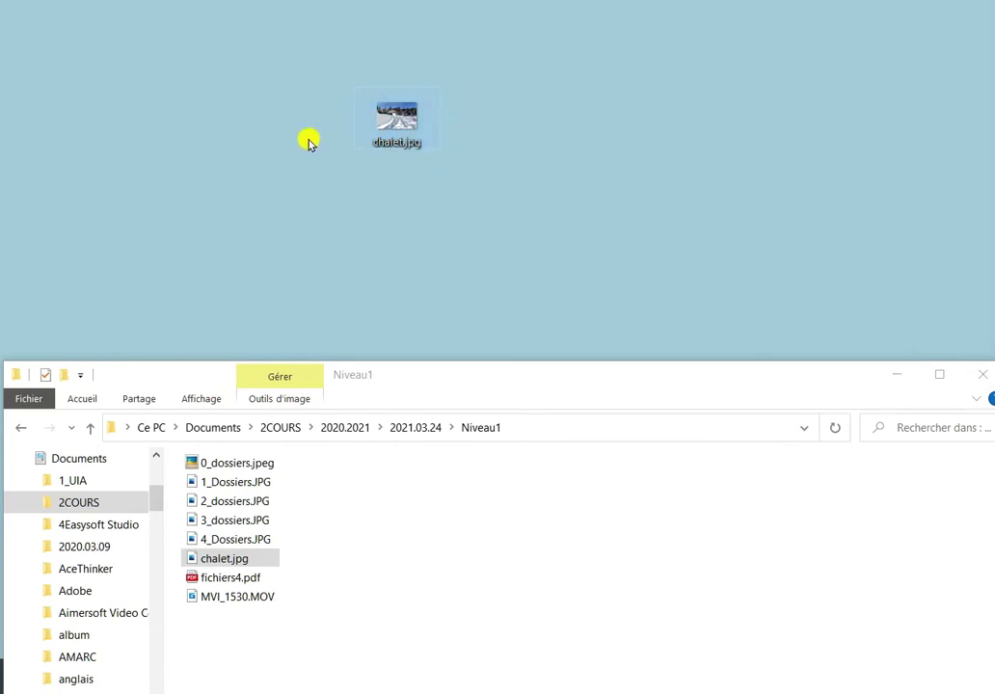
Step: Try to paste chalet.jpg onto the desktop a second time, without replacing the existing file
right_click(536, 114)
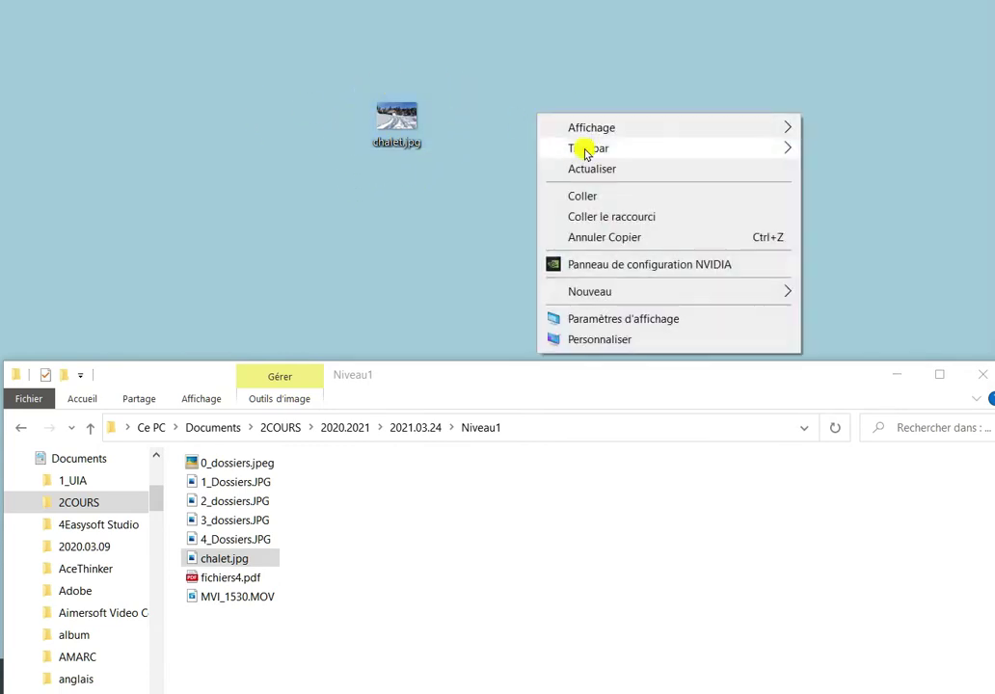
left_click(592, 195)
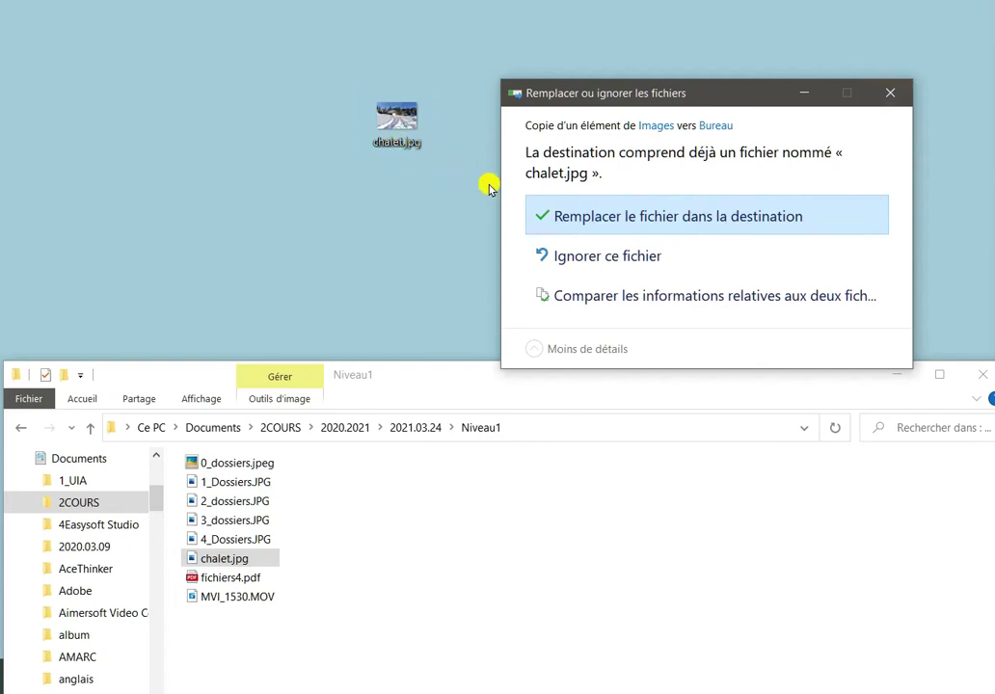
left_click(895, 93)
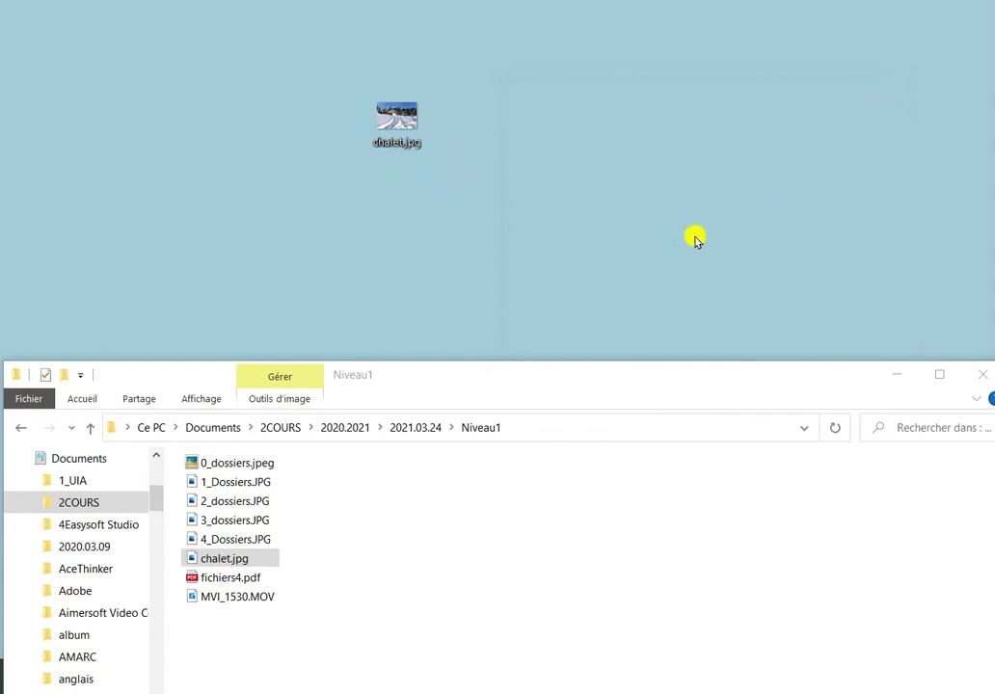
Step: Move the Niveau1 window back up over the desktop and open the quick-access folder Mes documents in it
left_click_drag(578, 362, 605, 3)
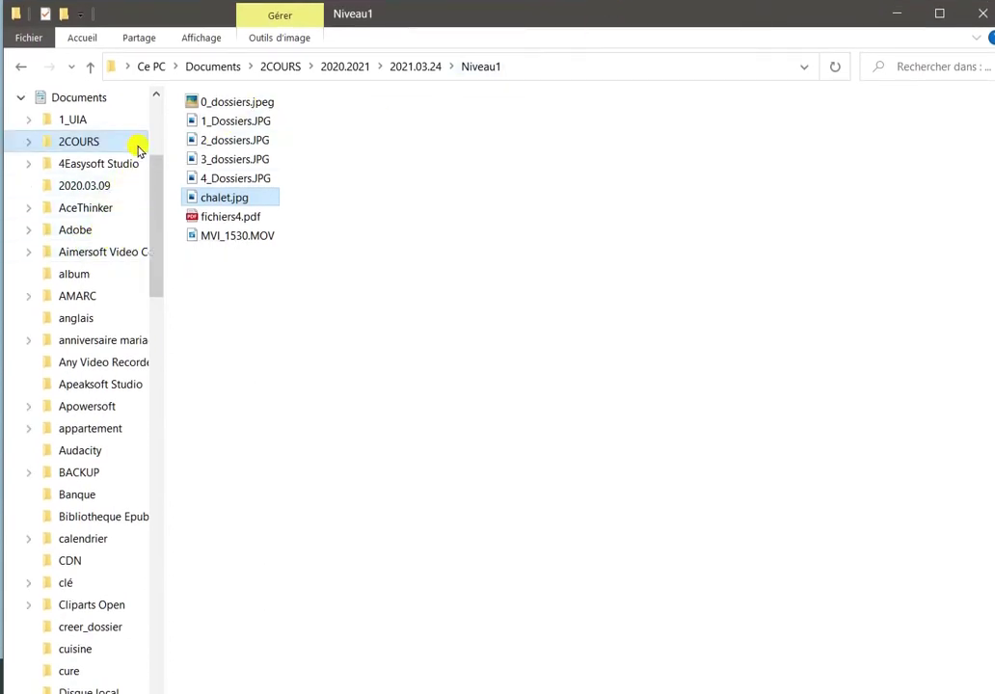
left_click_drag(154, 196, 169, 99)
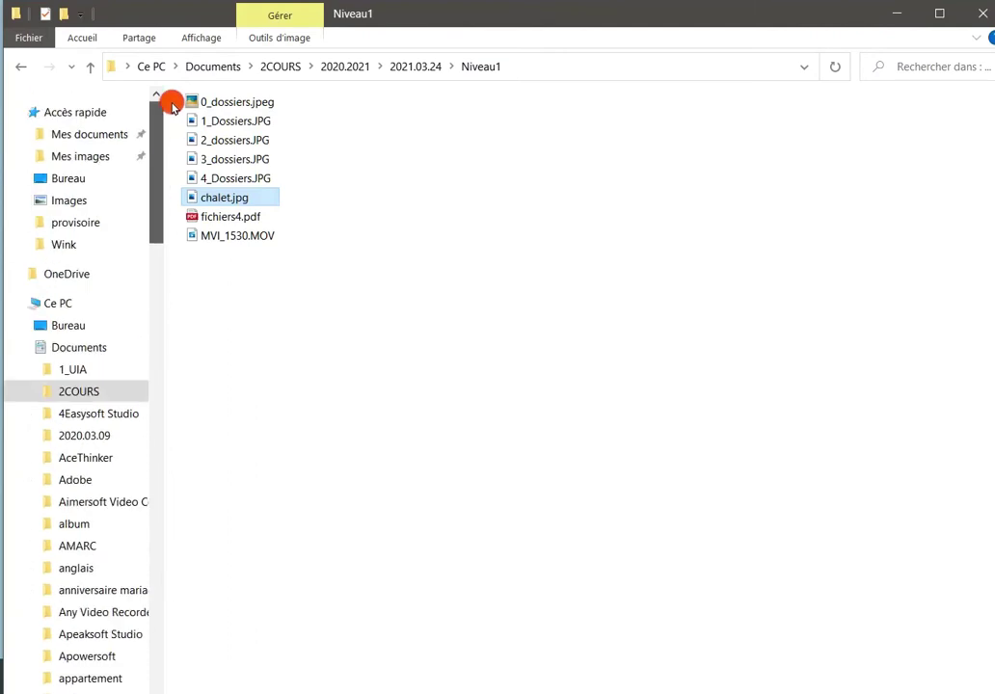
left_click(96, 138)
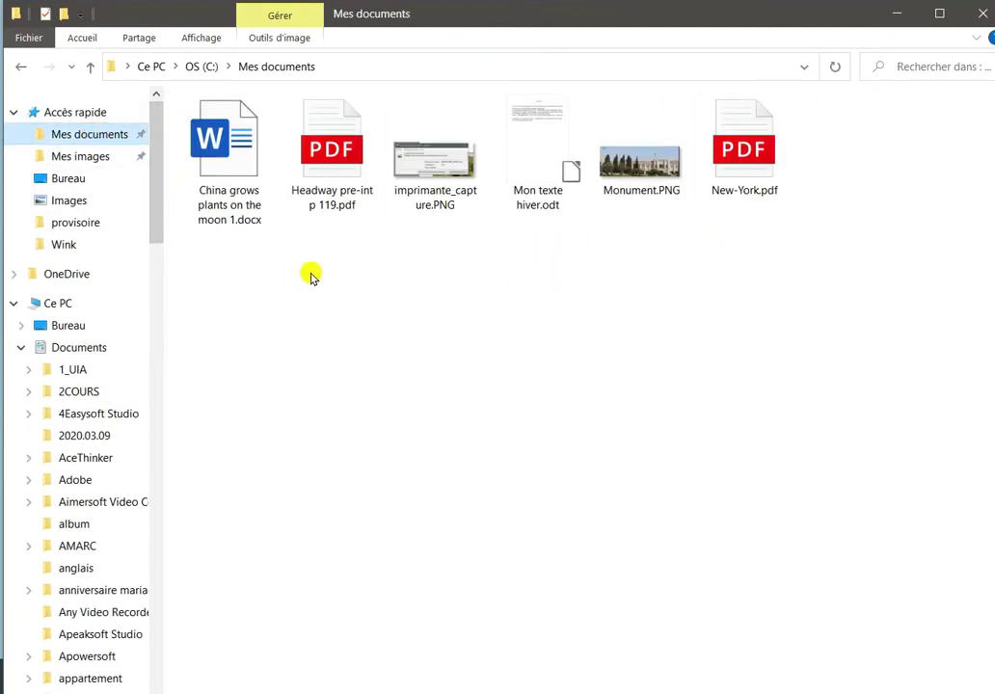
Step: Paste the copied image chalet.jpg into the Mes documents folder
right_click(488, 301)
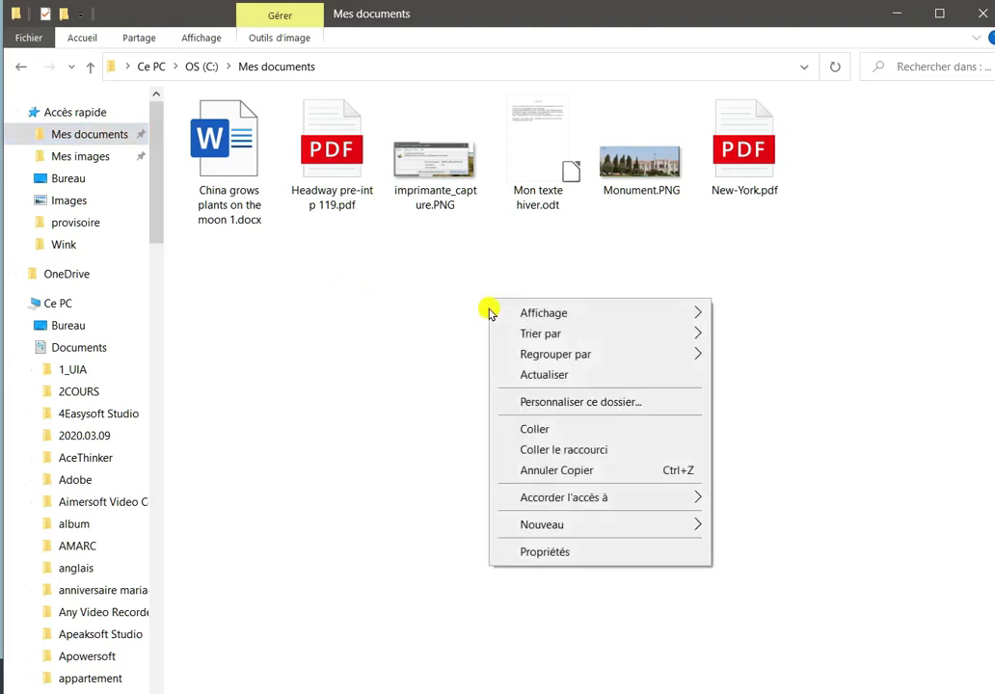
left_click(549, 429)
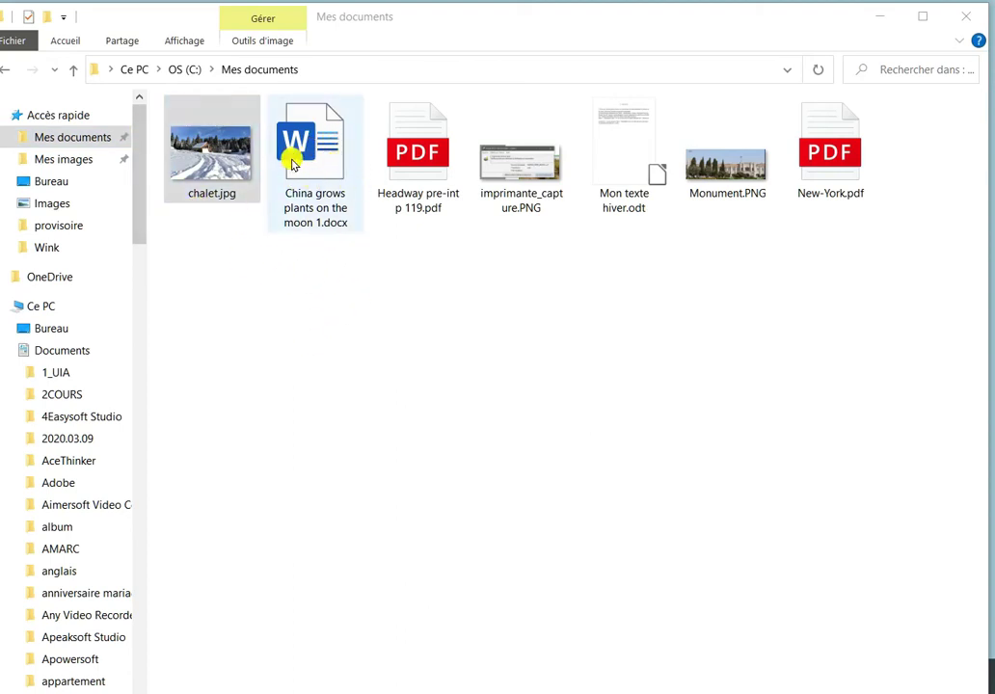
Step: Select Headway pre-intp 119.pdf on its own, followed by imprimante_capture.PNG on its own
left_click(417, 162)
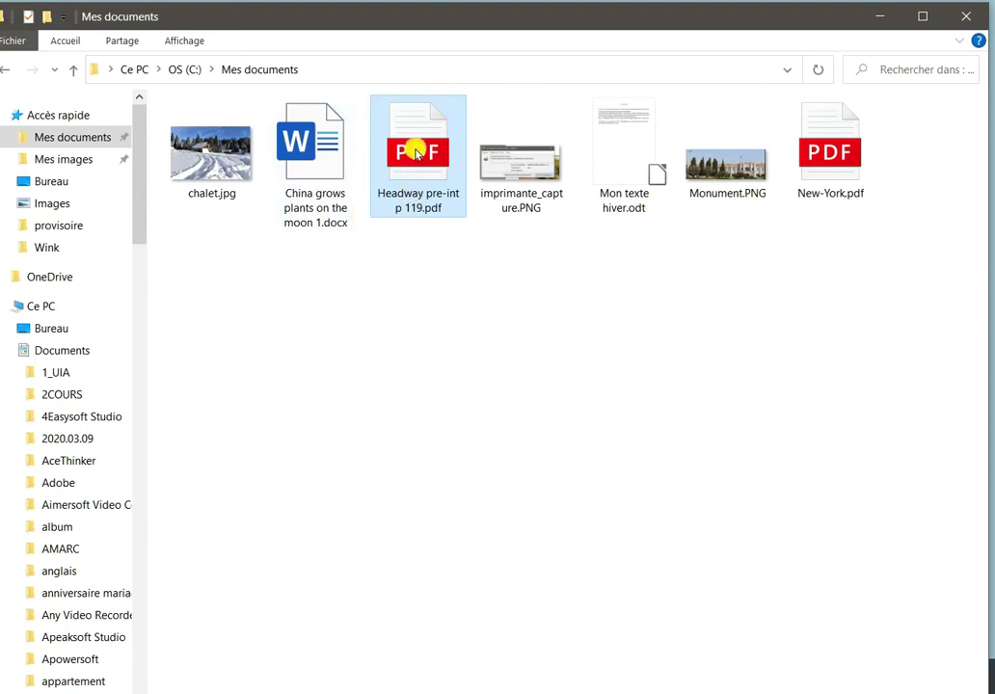
mouse_move(418, 155)
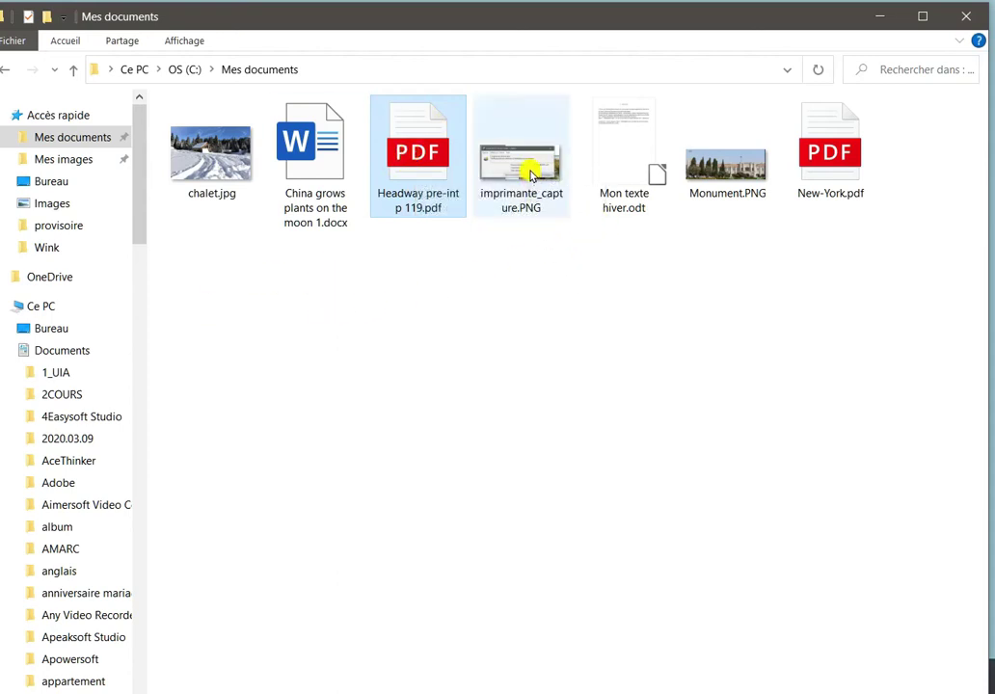
mouse_move(528, 179)
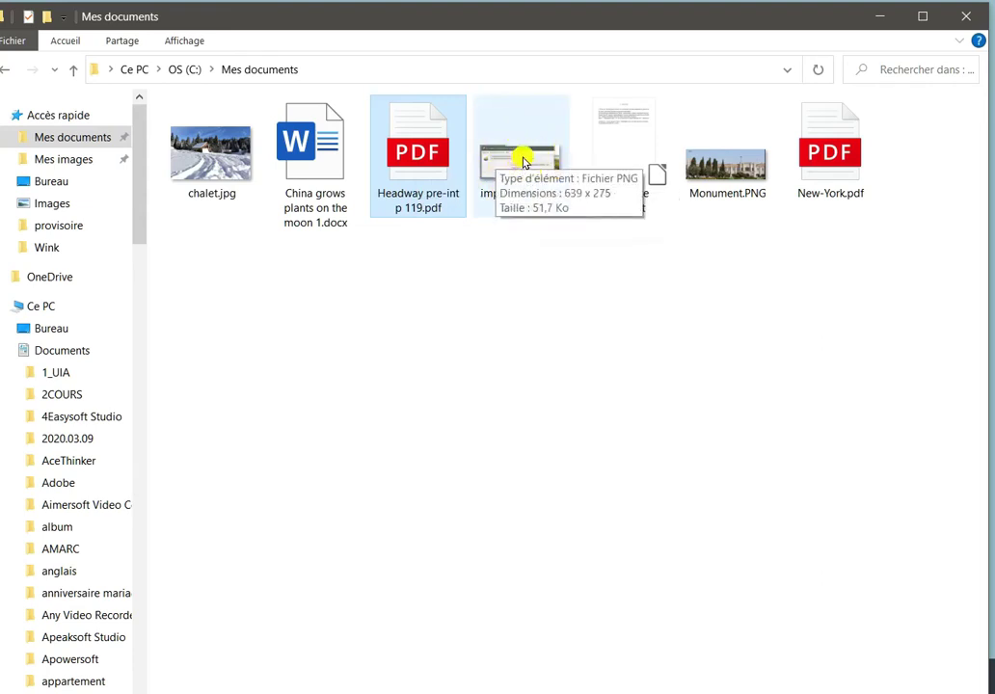
left_click(520, 159)
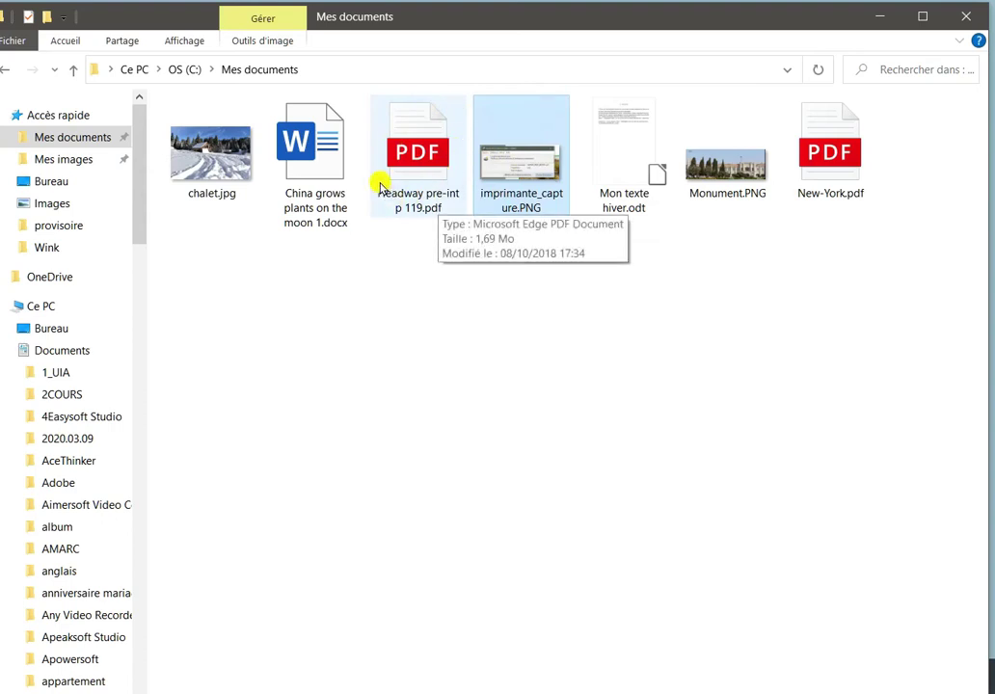
Step: Select Headway pre-intp 119.pdf, imprimante_capture.PNG, Monument.PNG and New-York.pdf together in Mes documents and copy them
left_click(424, 154)
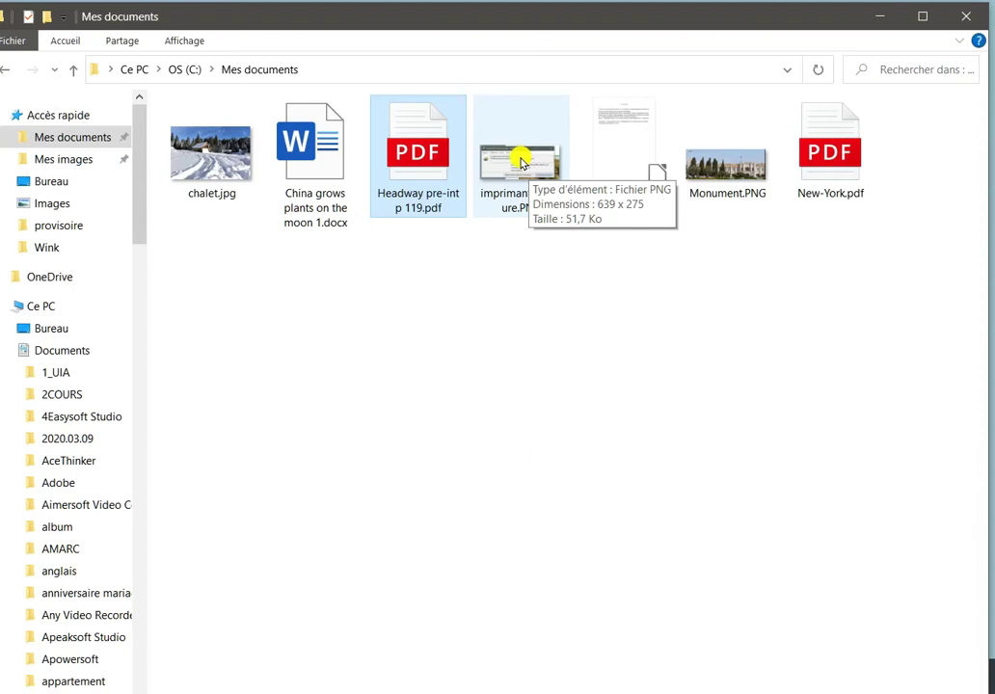
left_click(520, 164, "ctrl")
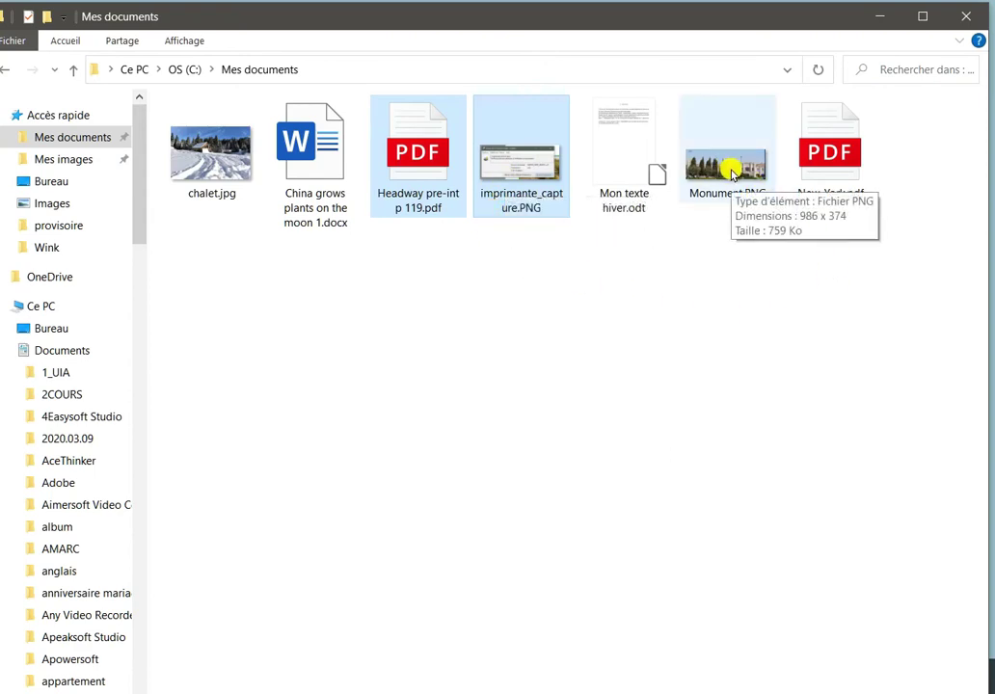
left_click(731, 172, "ctrl")
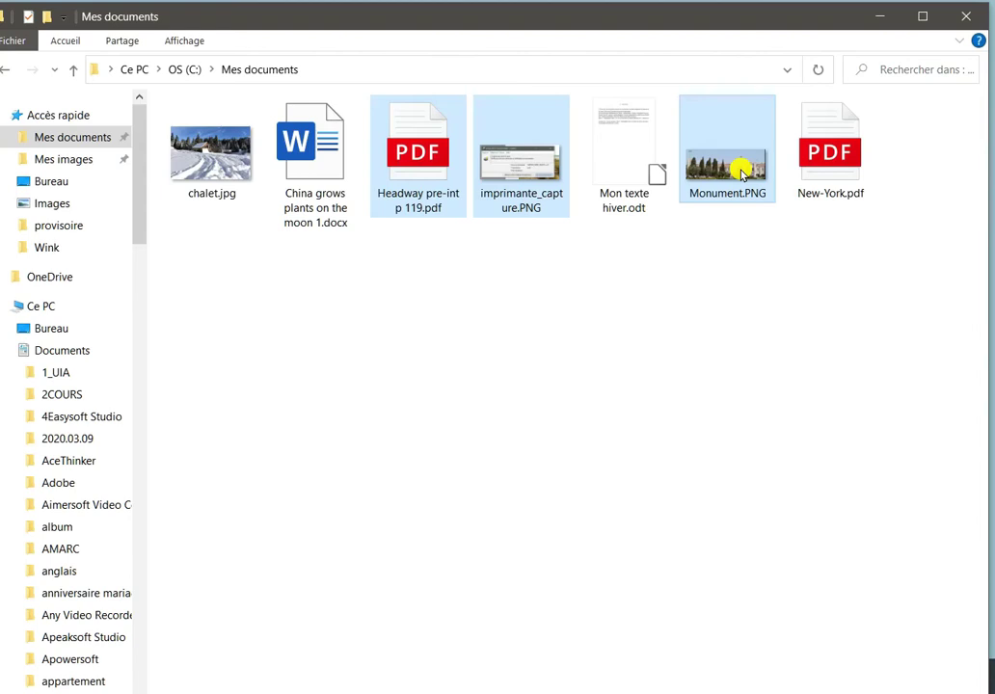
left_click(835, 161, "ctrl")
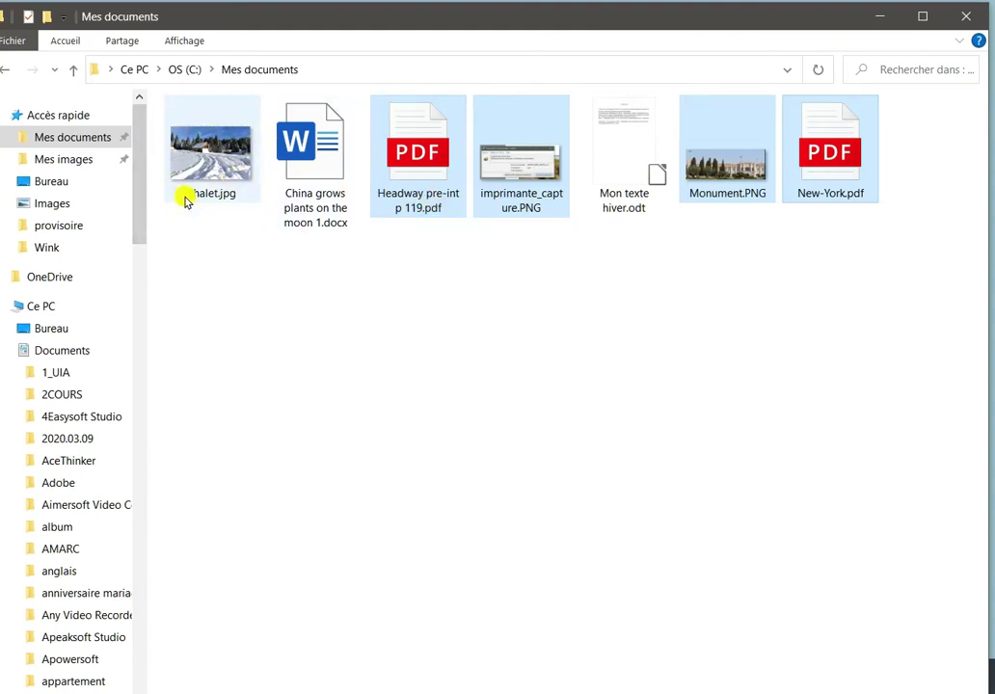
mouse_move(220, 195)
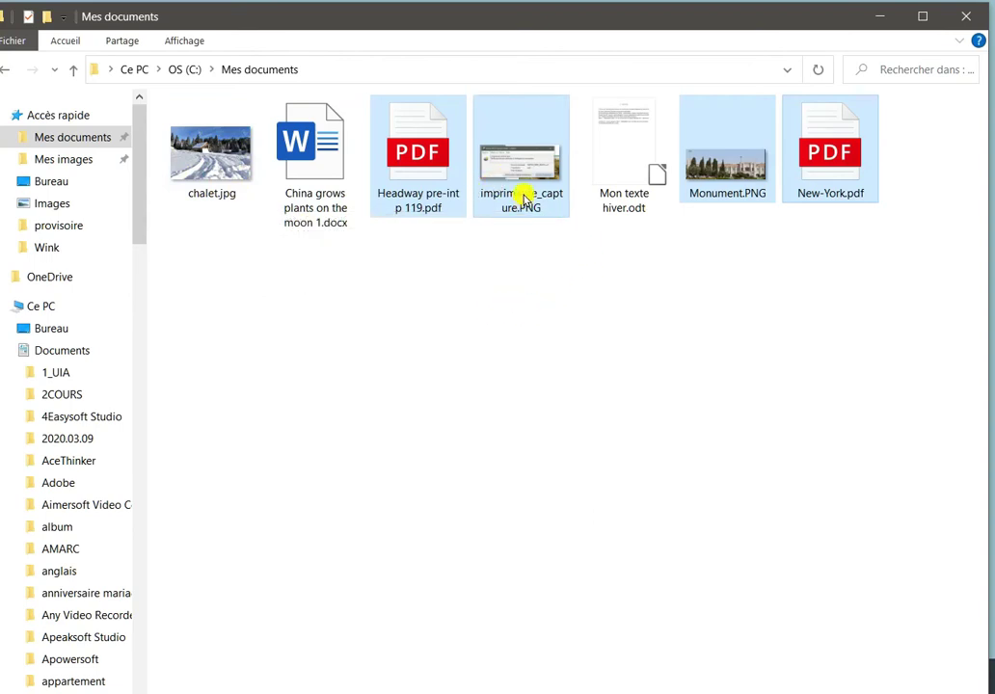
mouse_move(523, 198)
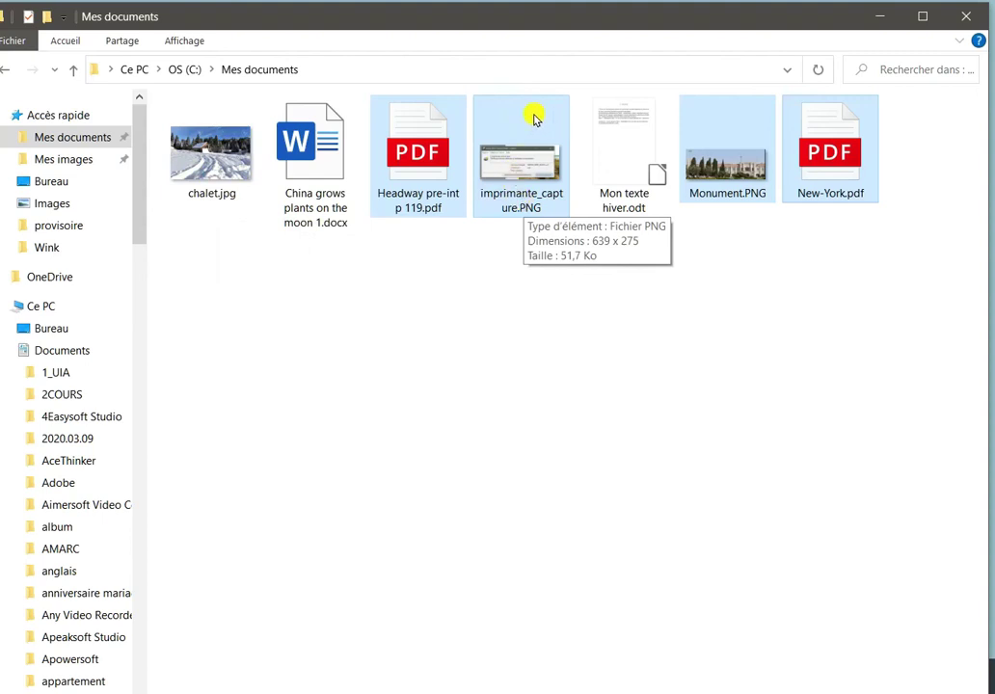
right_click(534, 152)
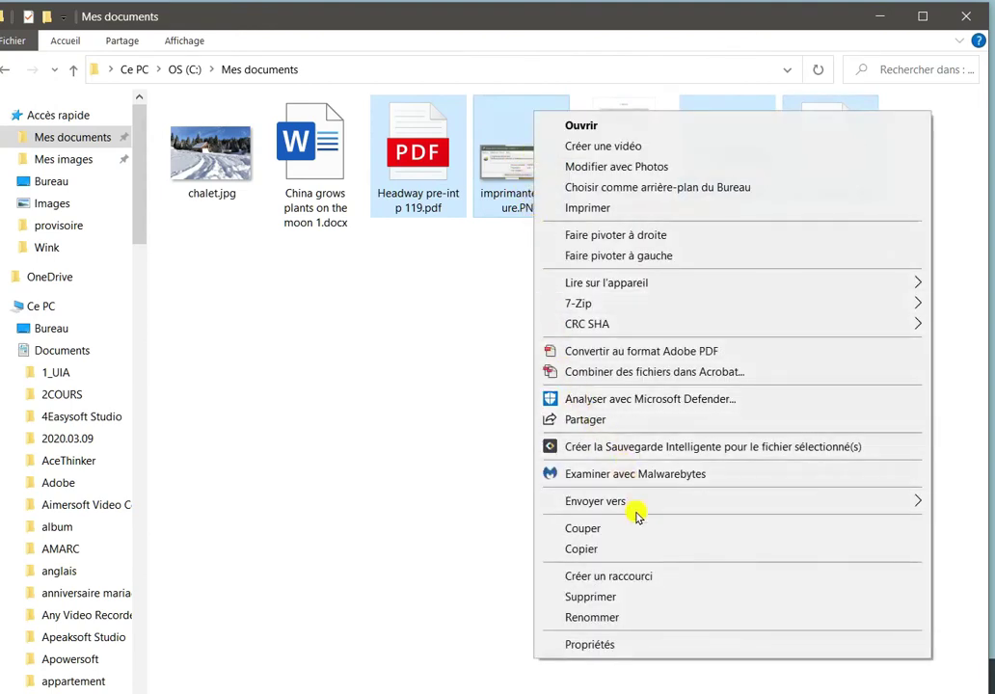
left_click(581, 549)
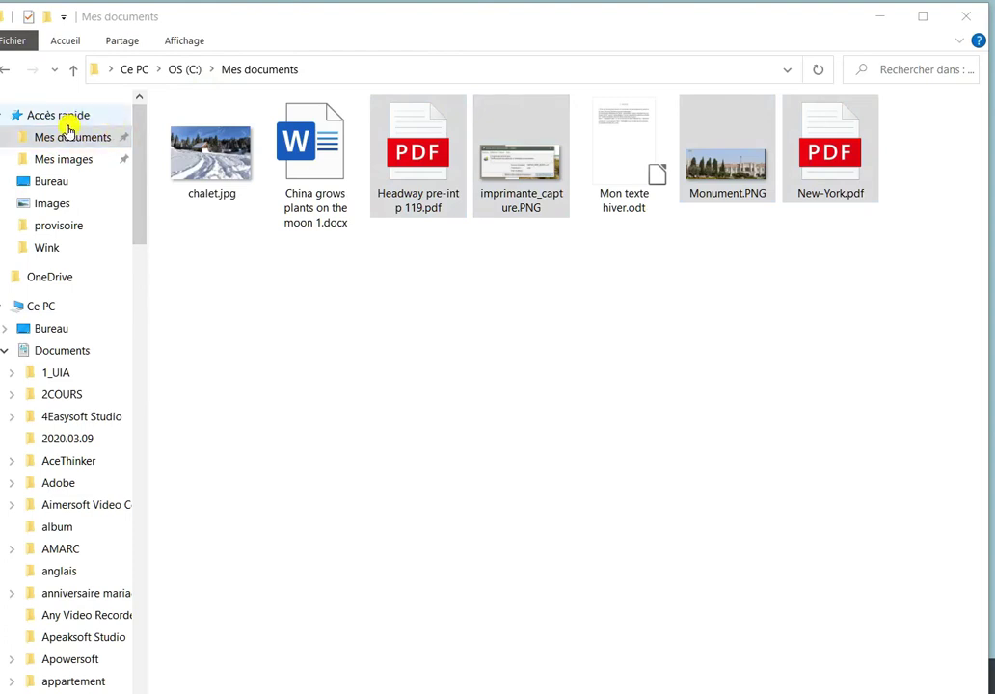
Step: Open the Niveau1 folder located in Documents > 2COURS > 2020.2021 > 2021.03.24
left_click(101, 135)
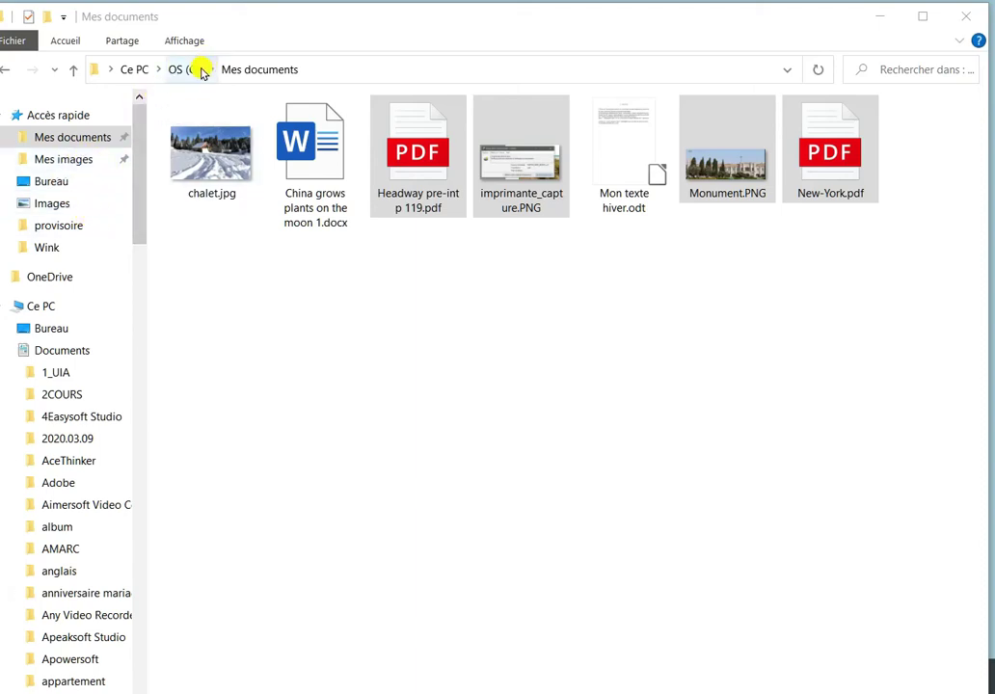
mouse_move(142, 218)
left_mouse_down()
mouse_move(138, 245)
mouse_move(138, 205)
left_mouse_up()
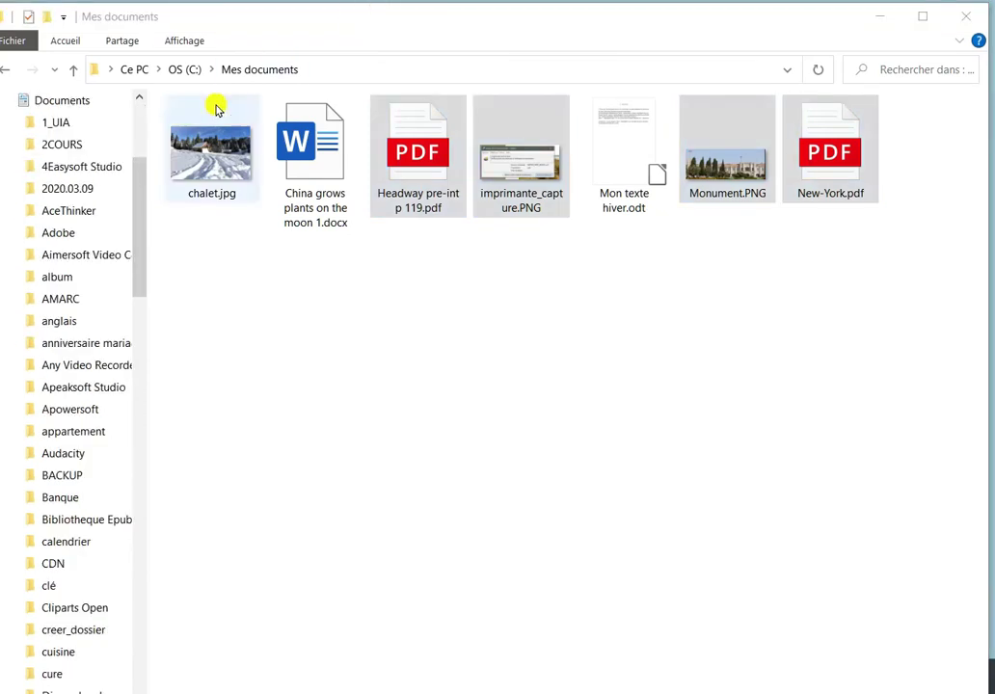
left_click(66, 146)
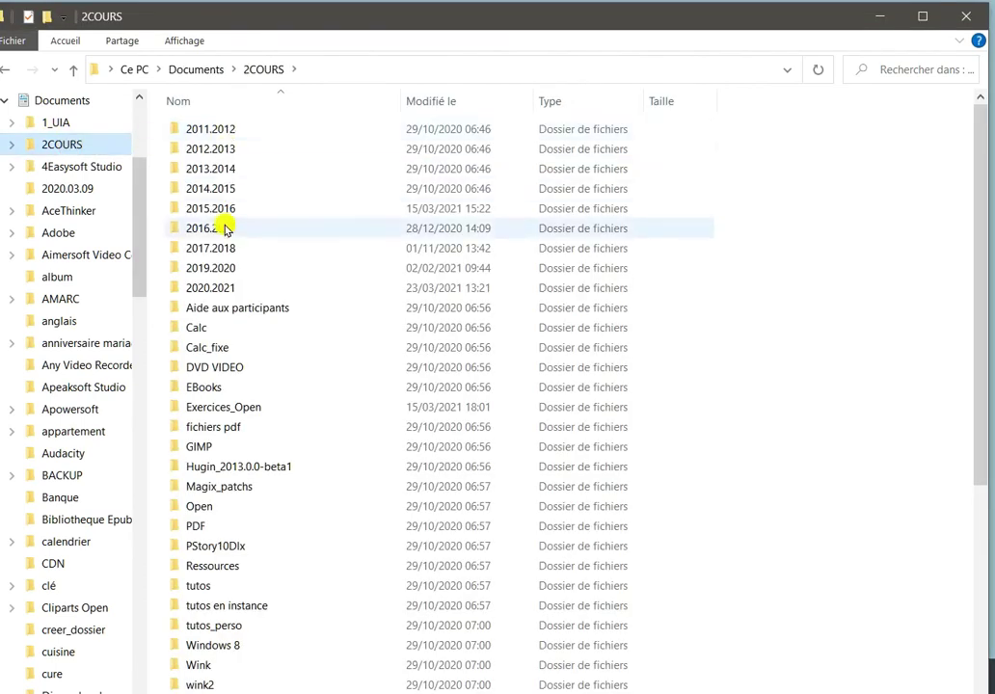
double_click(218, 290)
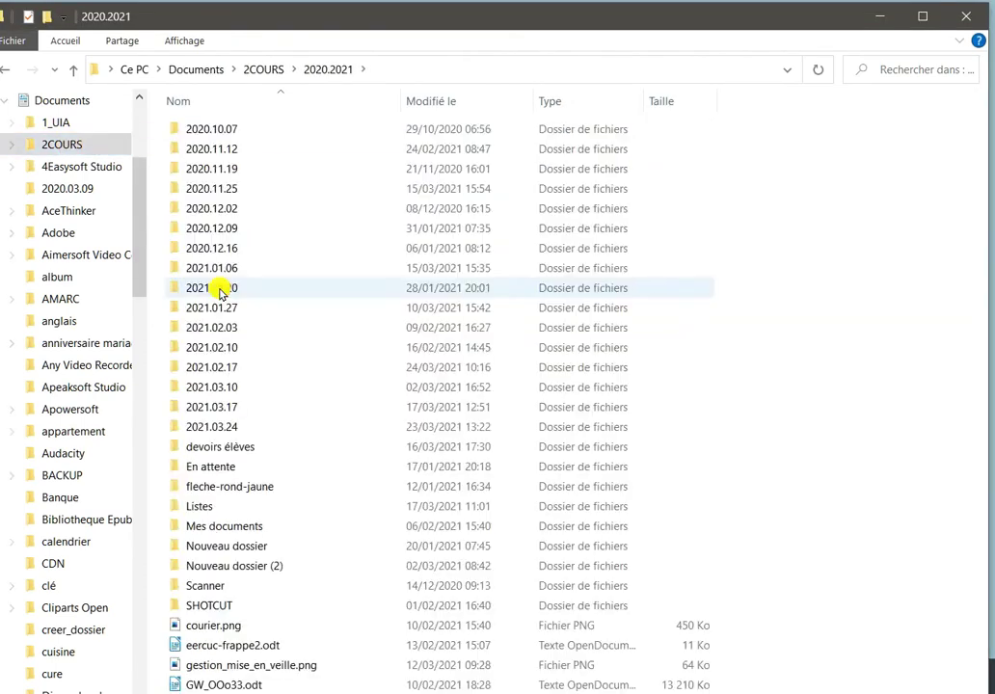
double_click(249, 426)
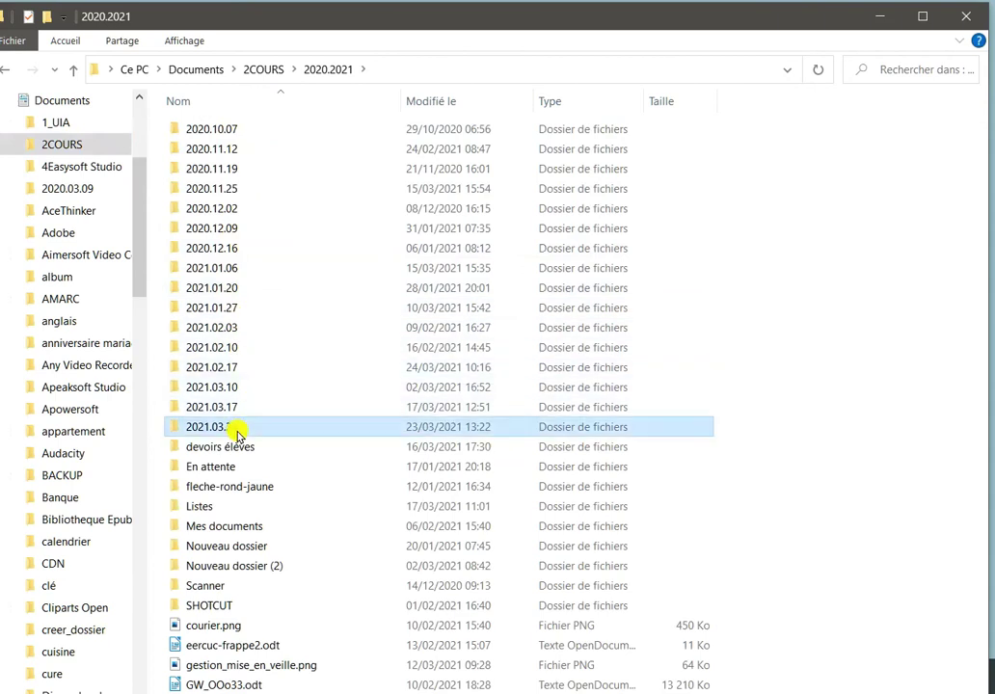
double_click(182, 132)
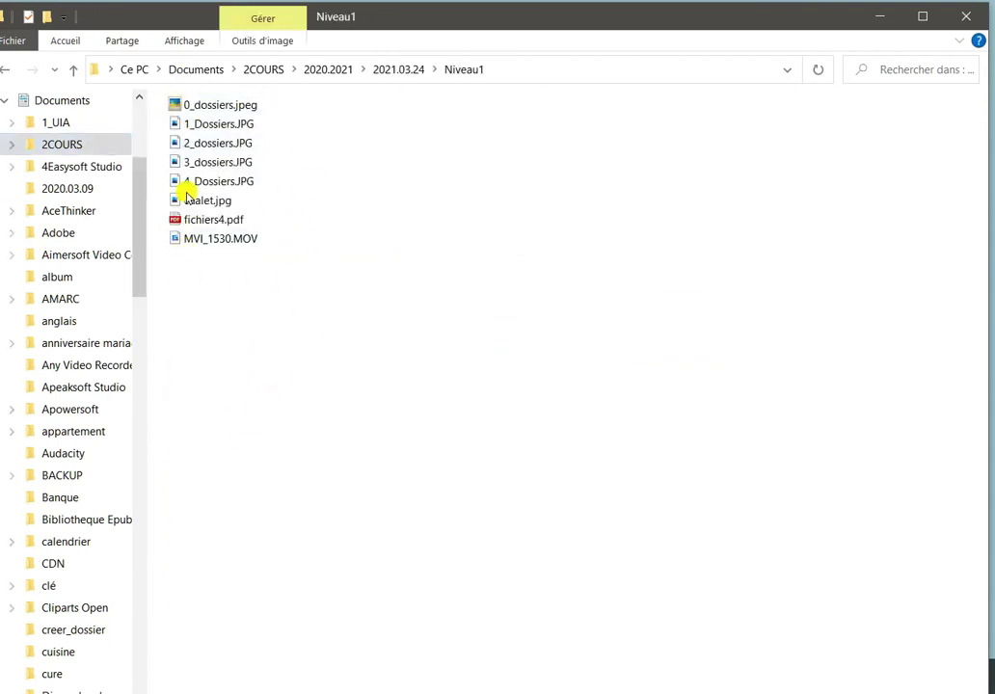
Step: Display the Niveau1 folder's contents as large icons and paste the four copied files into it
left_click(189, 41)
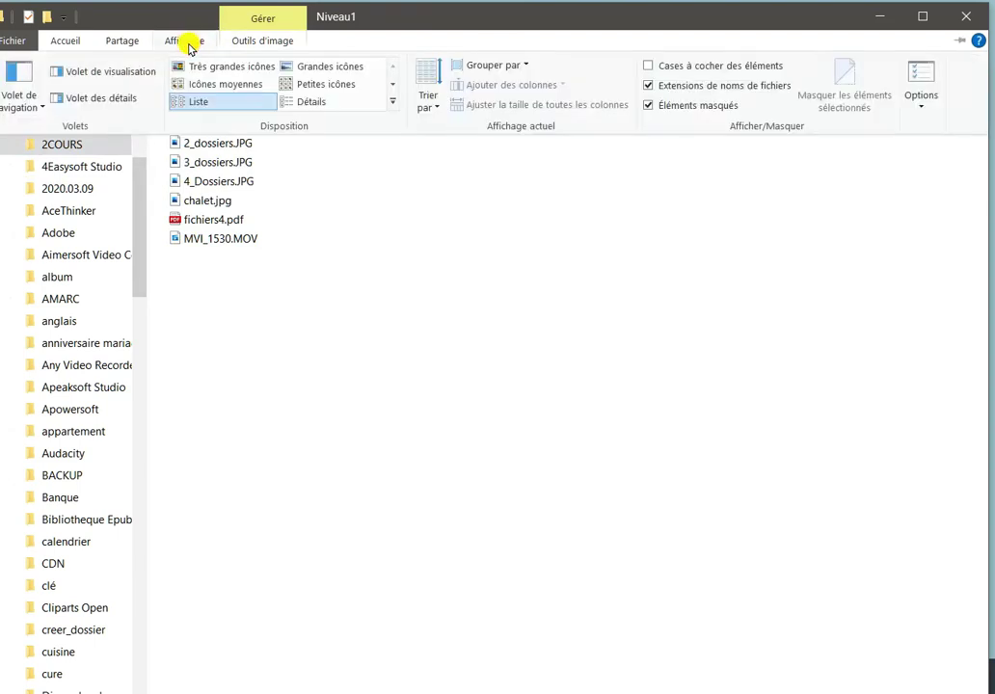
left_click(313, 68)
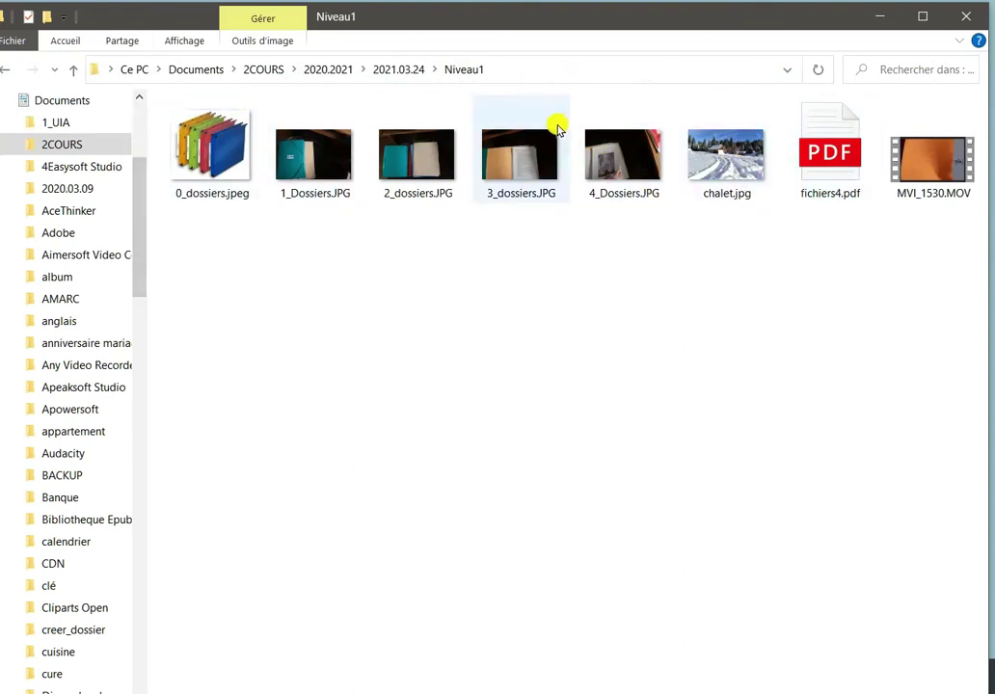
right_click(352, 289)
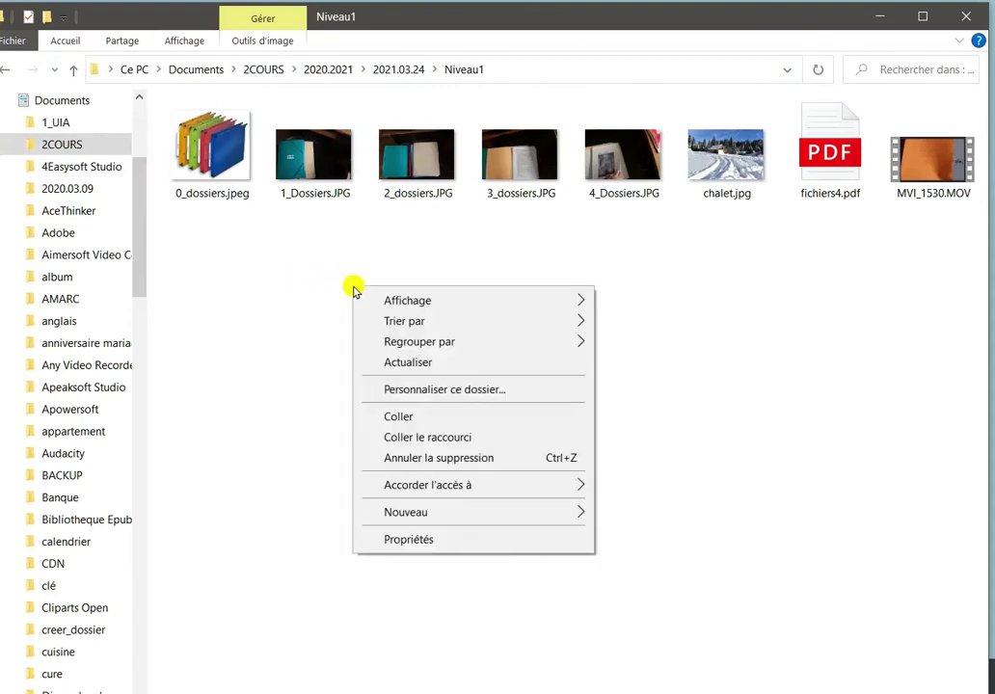
left_click(407, 417)
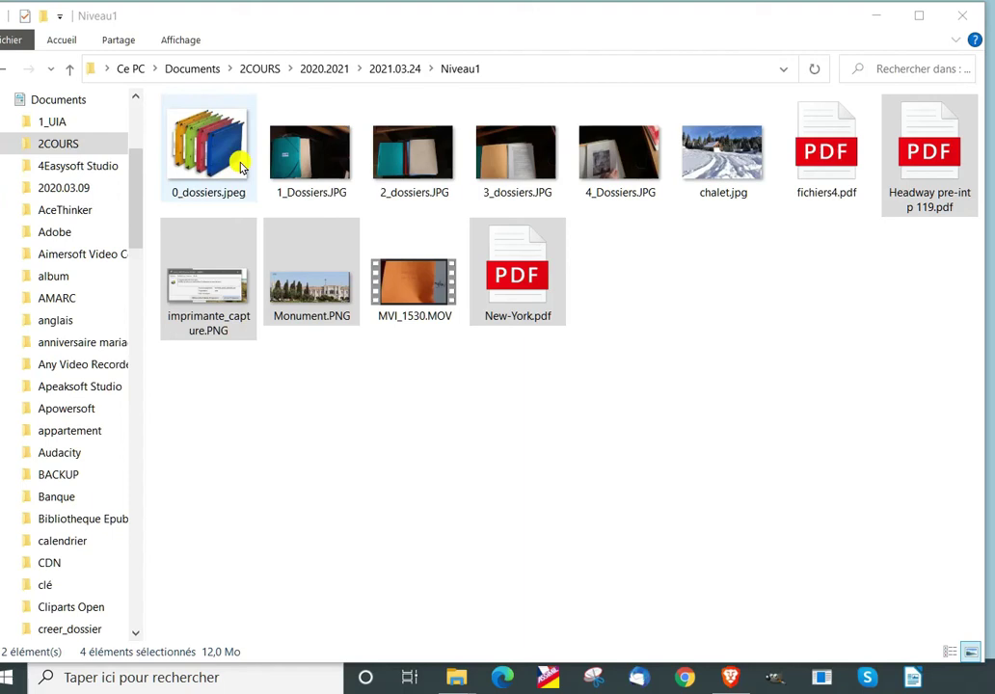
Step: Go back up to the 2021.03.24 folder and copy the whole Niveau1 folder
double_click(297, 2)
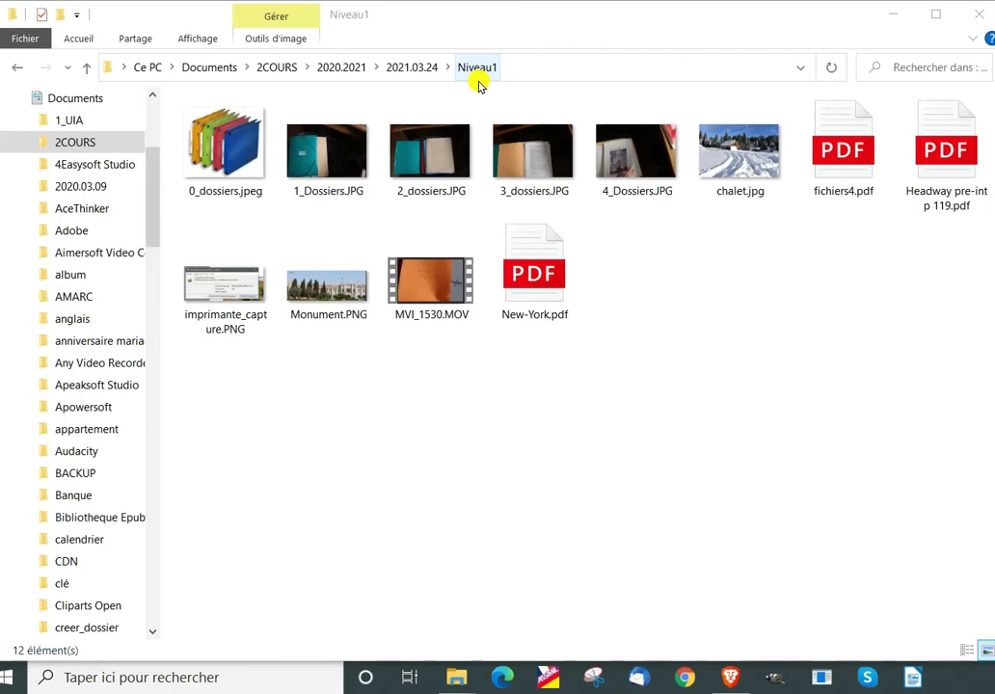
left_click(407, 70)
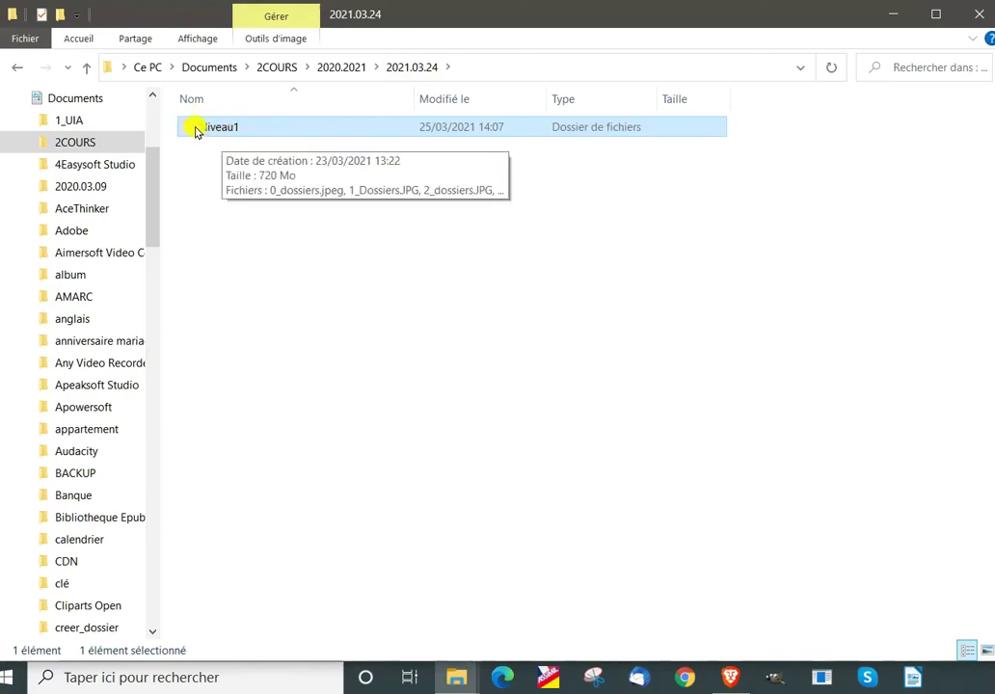
right_click(194, 130)
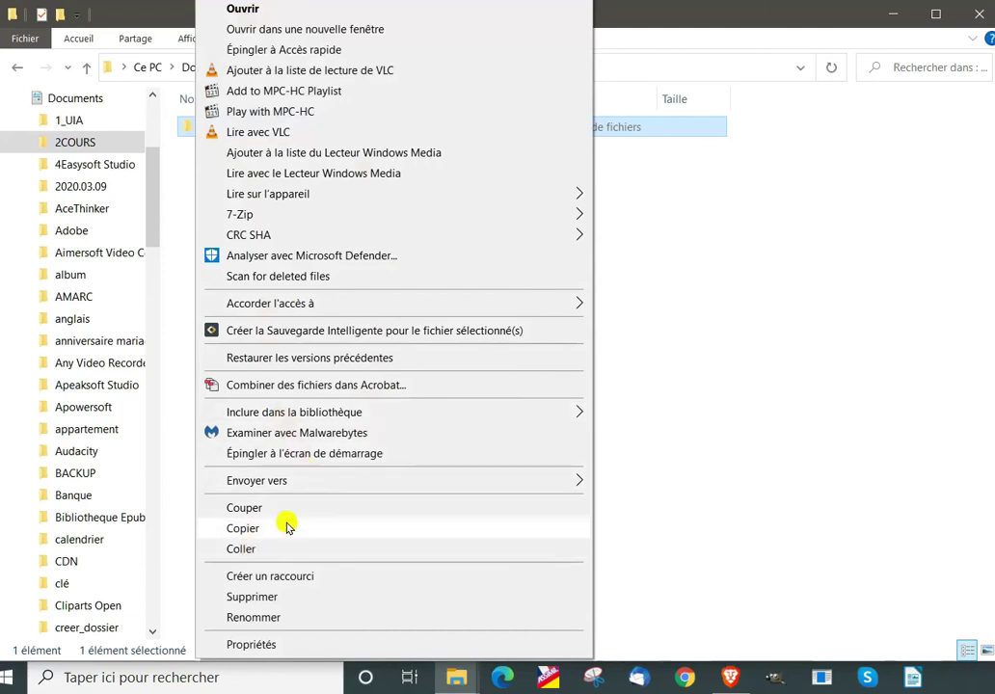
left_click(249, 531)
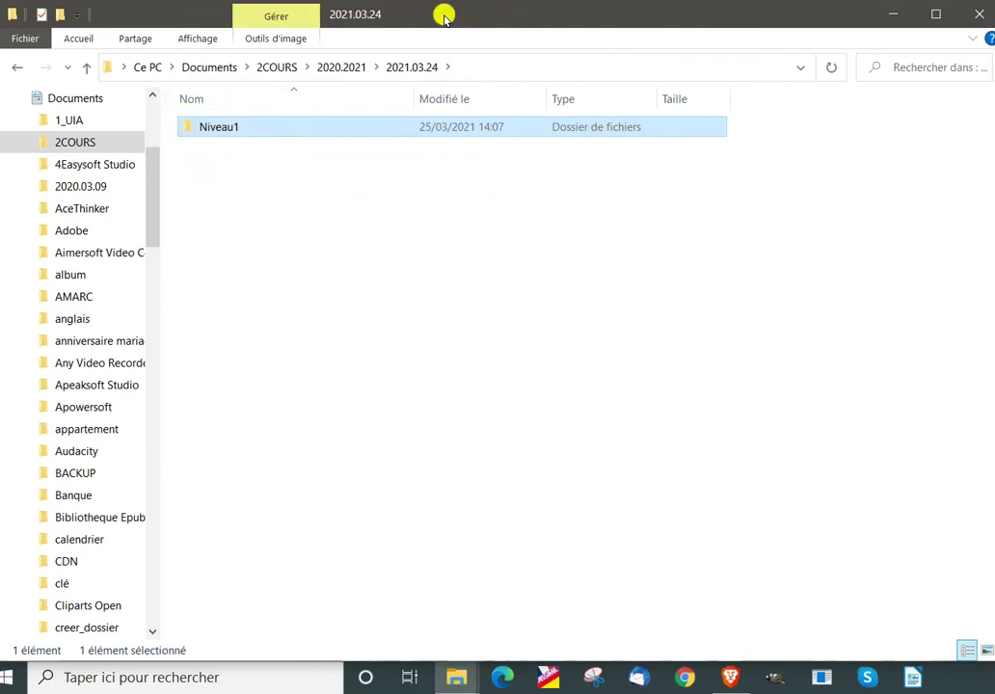
Step: Paste the Niveau1 folder onto the desktop, uncovered by moving the 2021.03.24 window down, and open the pasted folder
left_click_drag(444, 12, 444, 424)
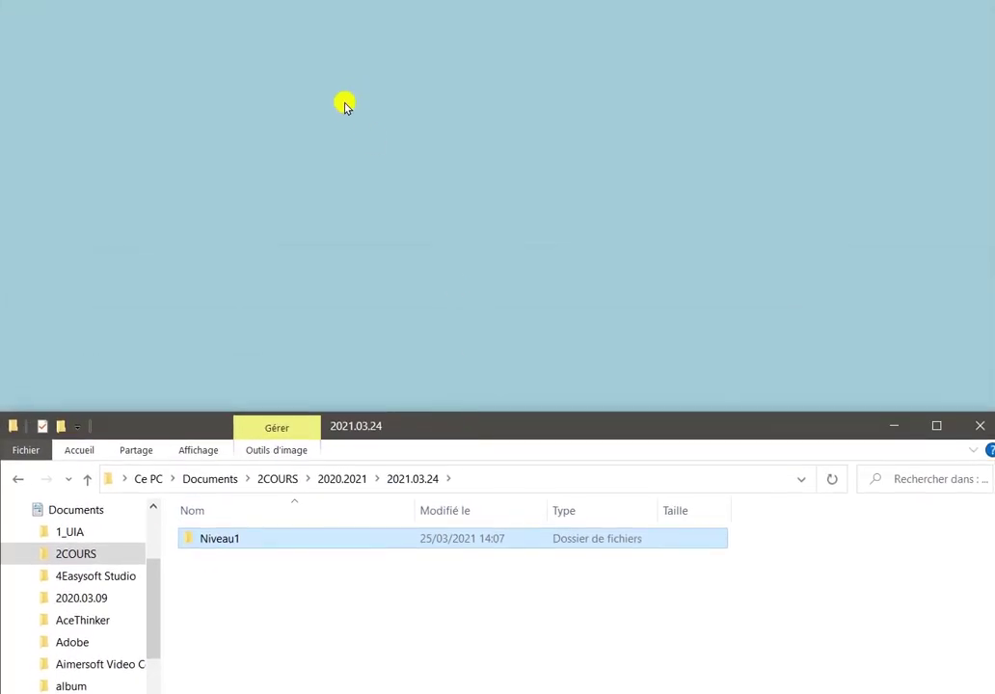
right_click(393, 154)
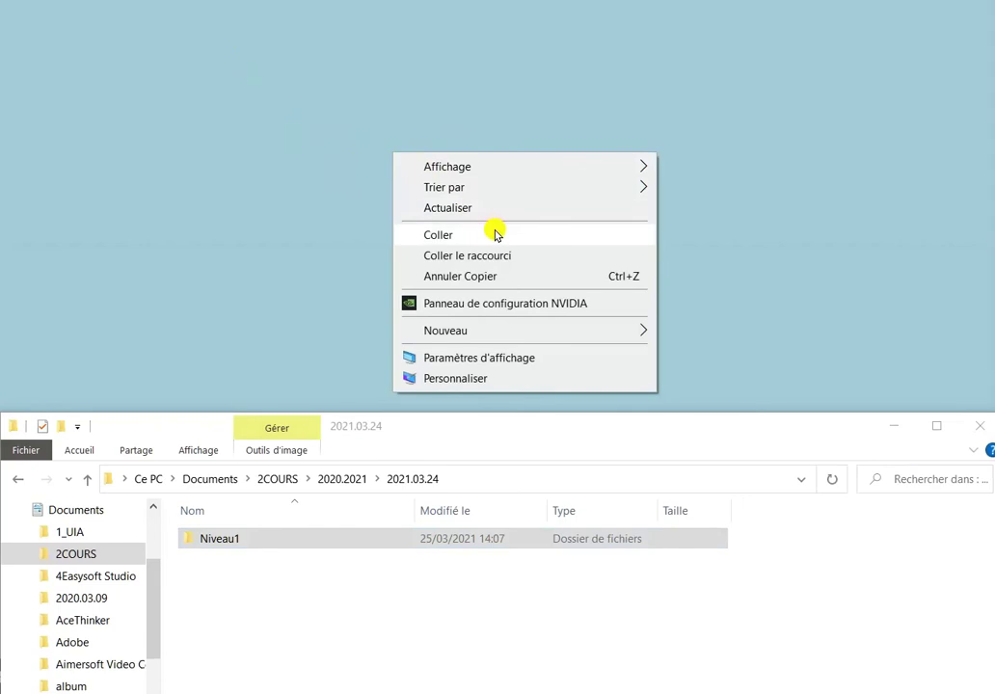
left_click(439, 237)
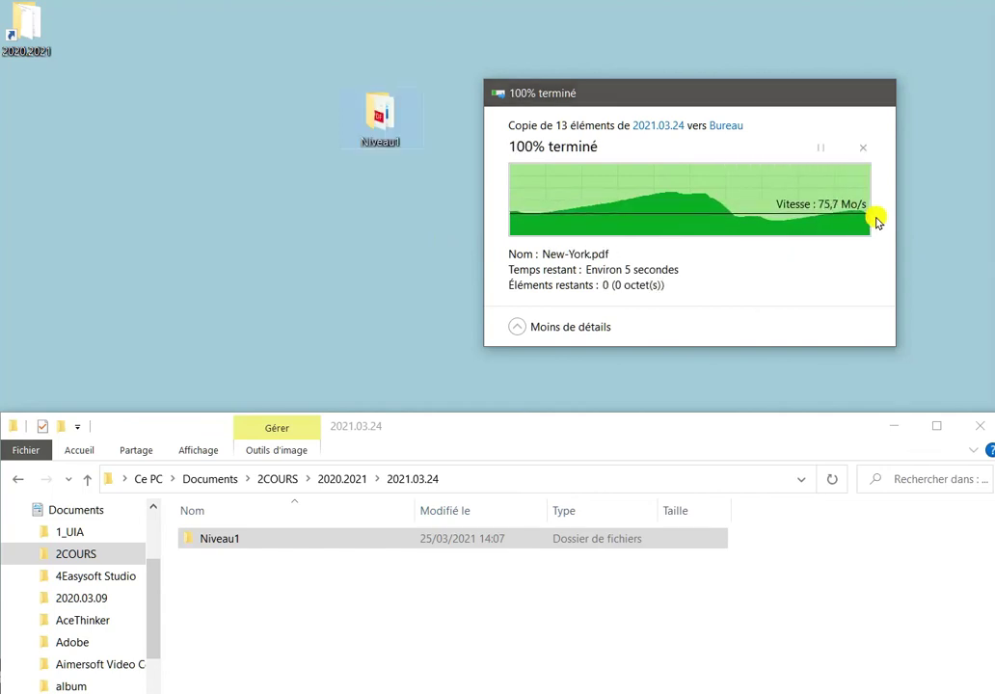
double_click(381, 123)
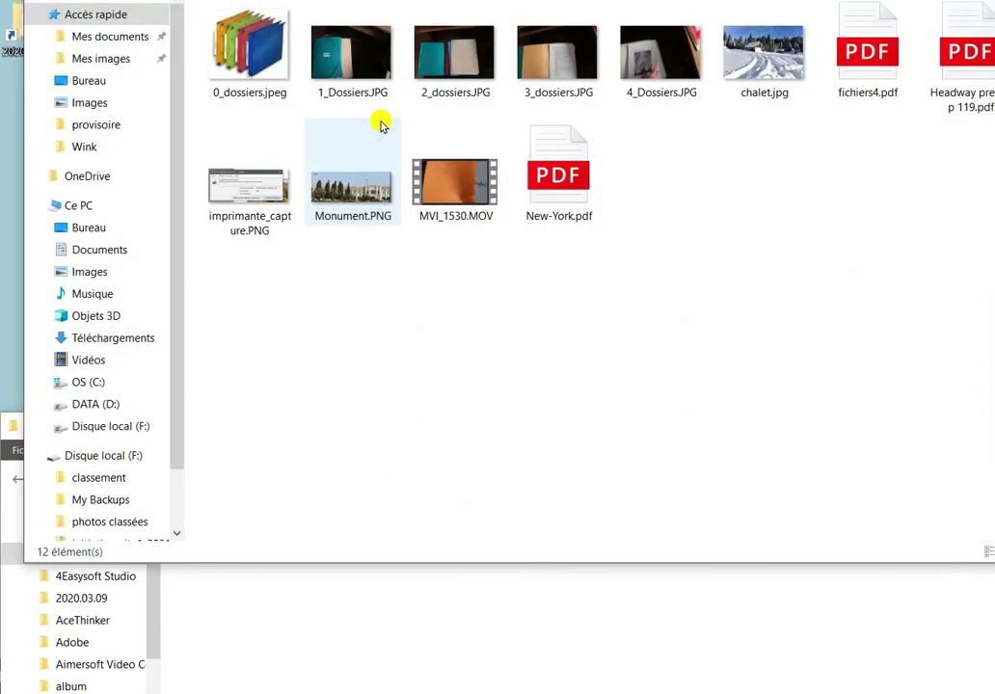